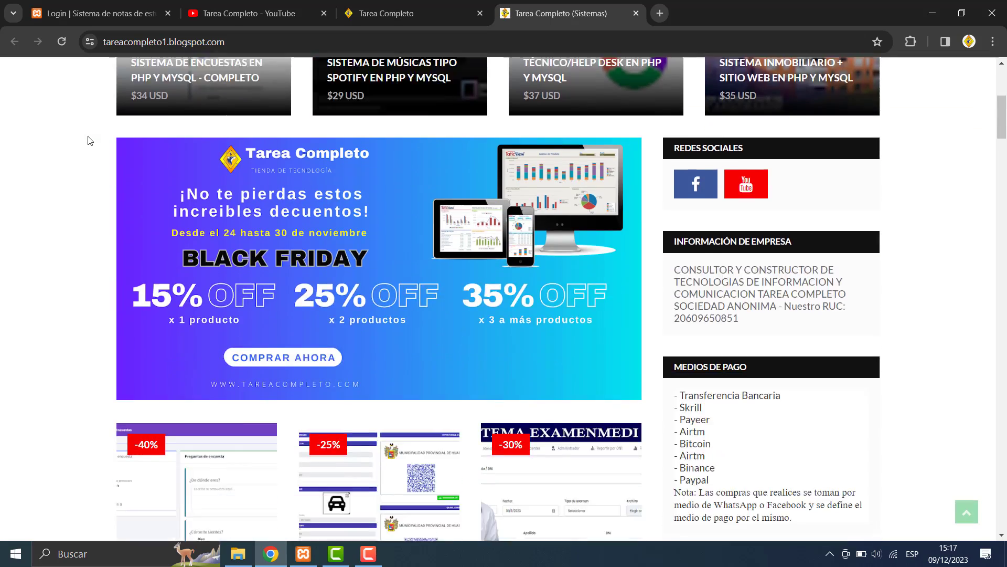
- Browse the Tarea Completo channel's YouTube videos, then return to the Sistema de notas login page
scroll(88, 140, "up", 15)
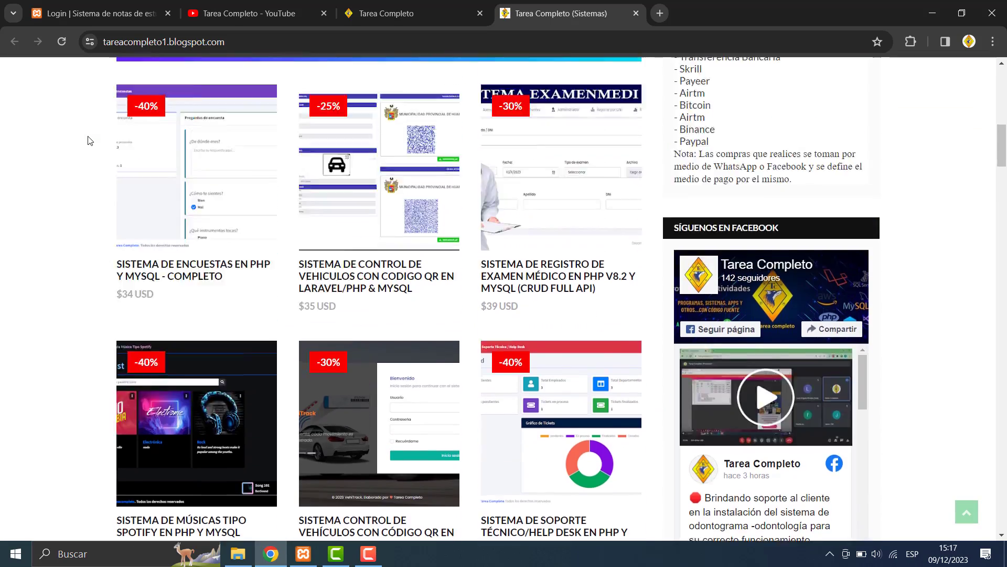
scroll(88, 140, "down", 15)
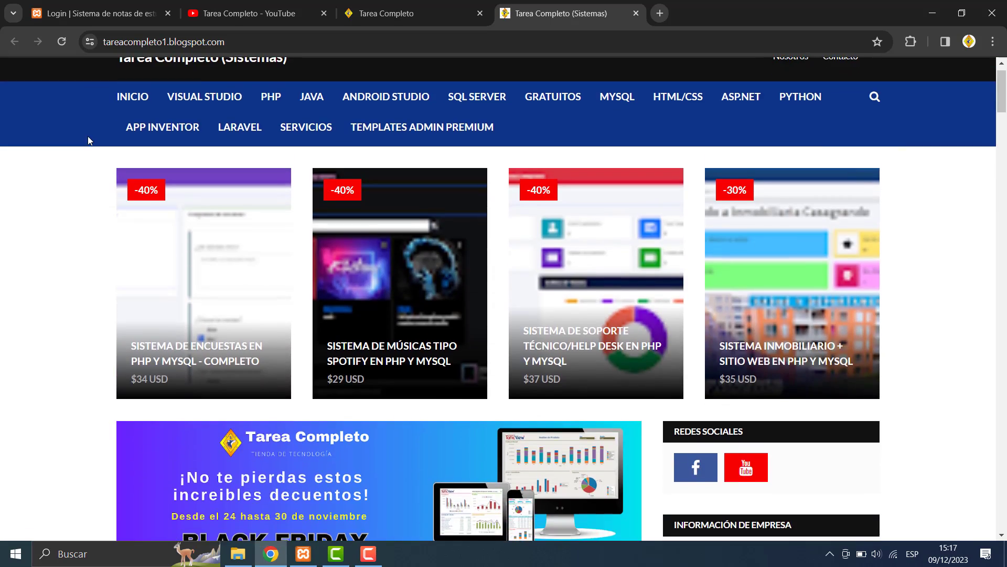
scroll(88, 140, "up", 3)
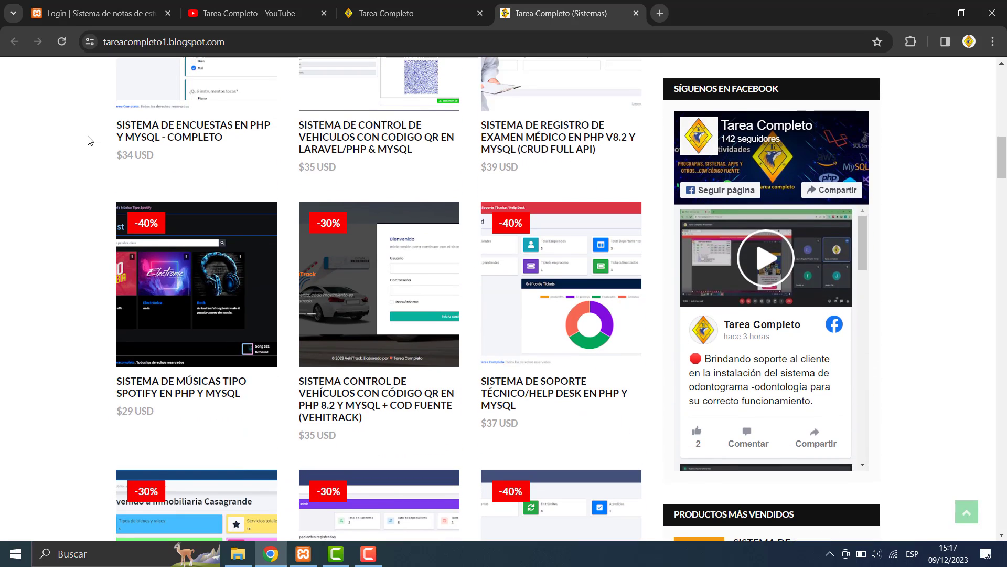
scroll(88, 140, "down", 1)
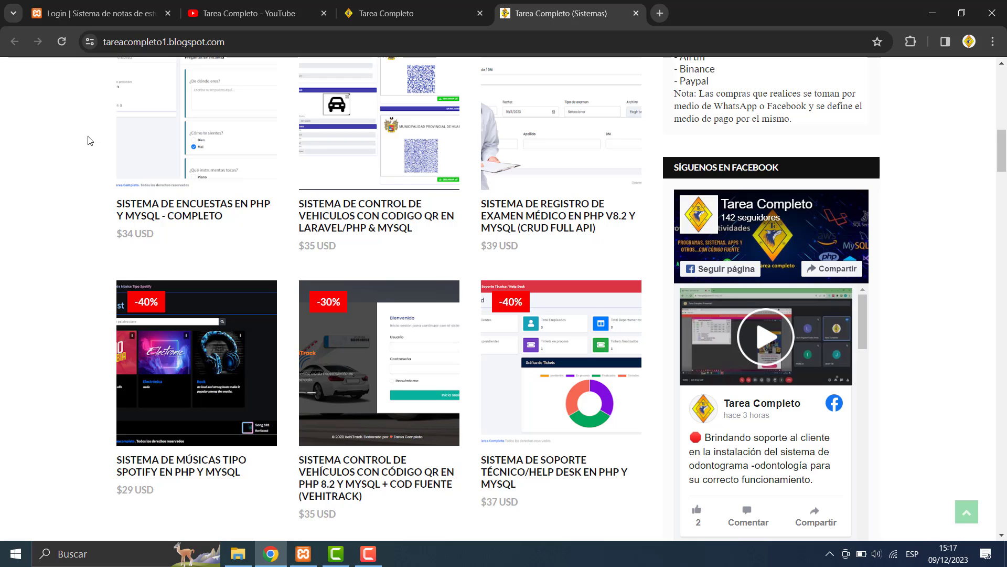
scroll(88, 140, "down", 4)
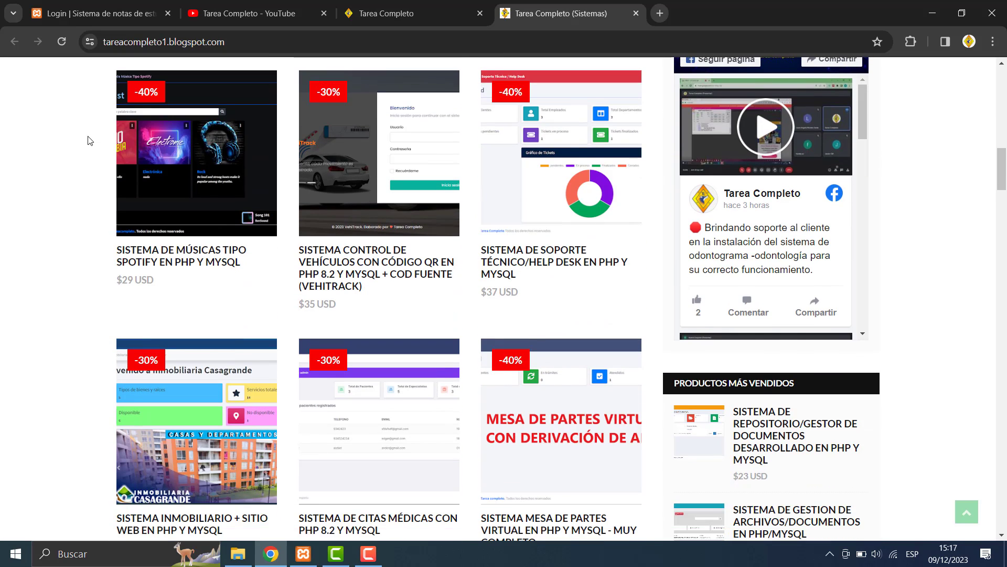
scroll(88, 140, "down", 4)
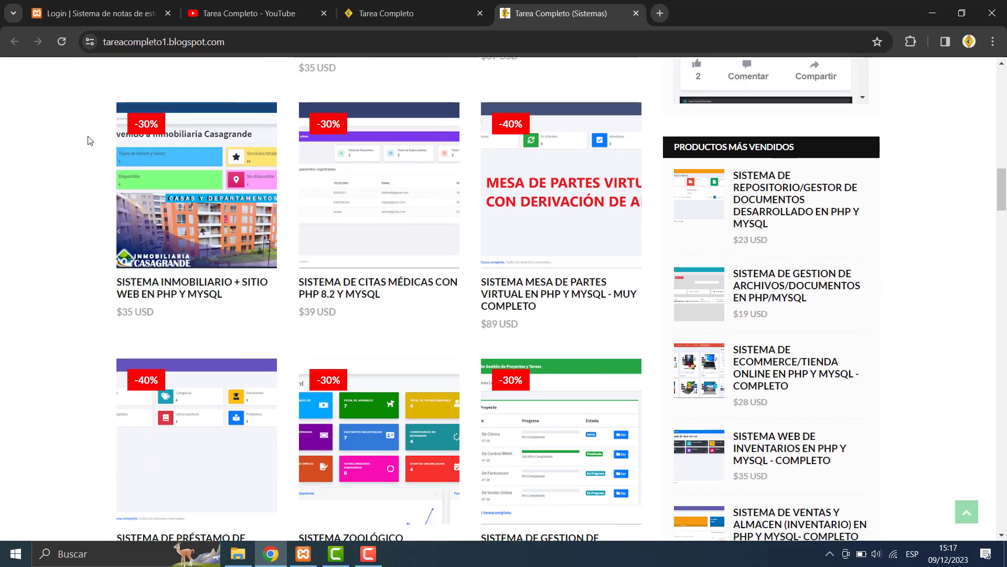
scroll(88, 140, "up", 2)
scroll(88, 140, "up", 20)
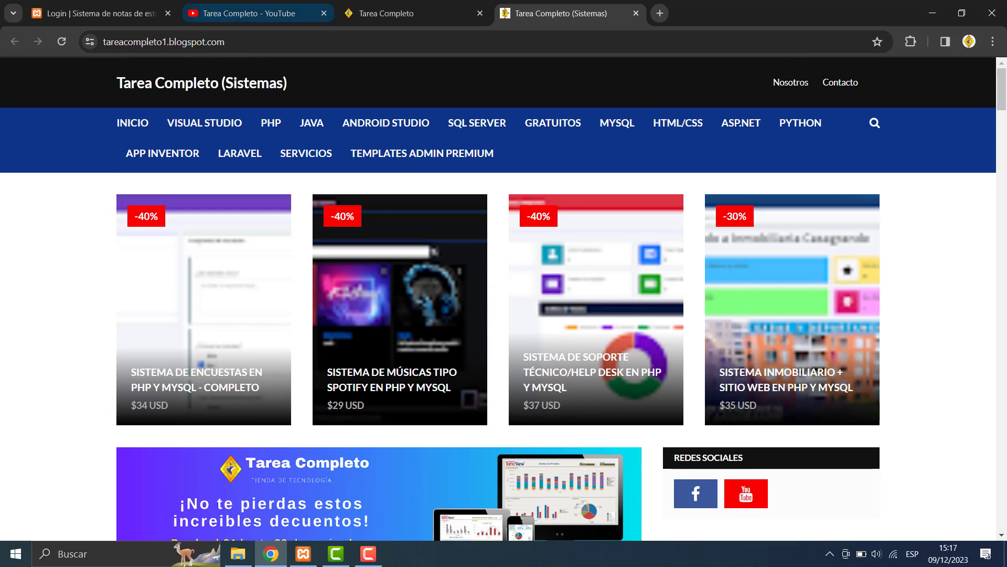
left_click(269, 5)
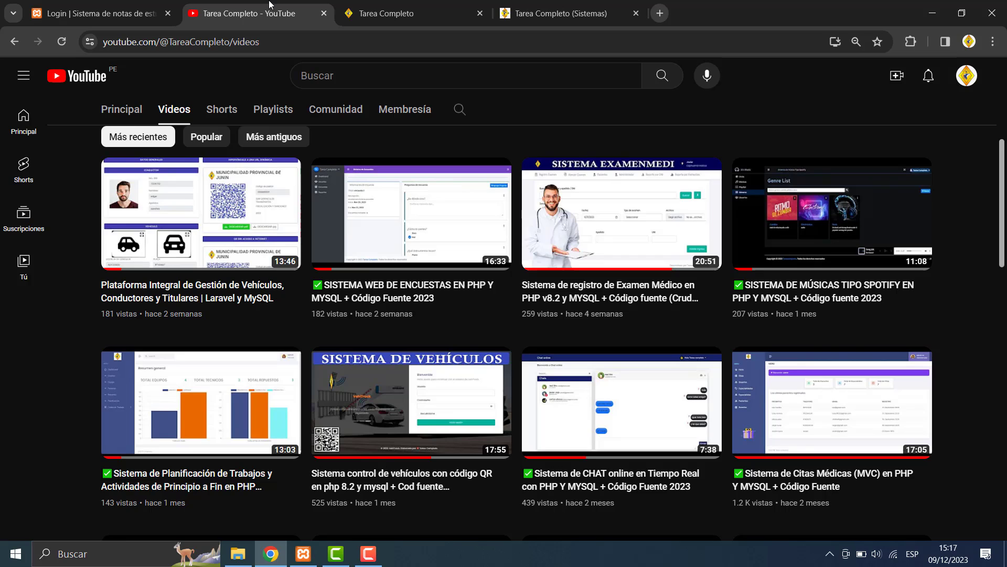
left_click(99, 13)
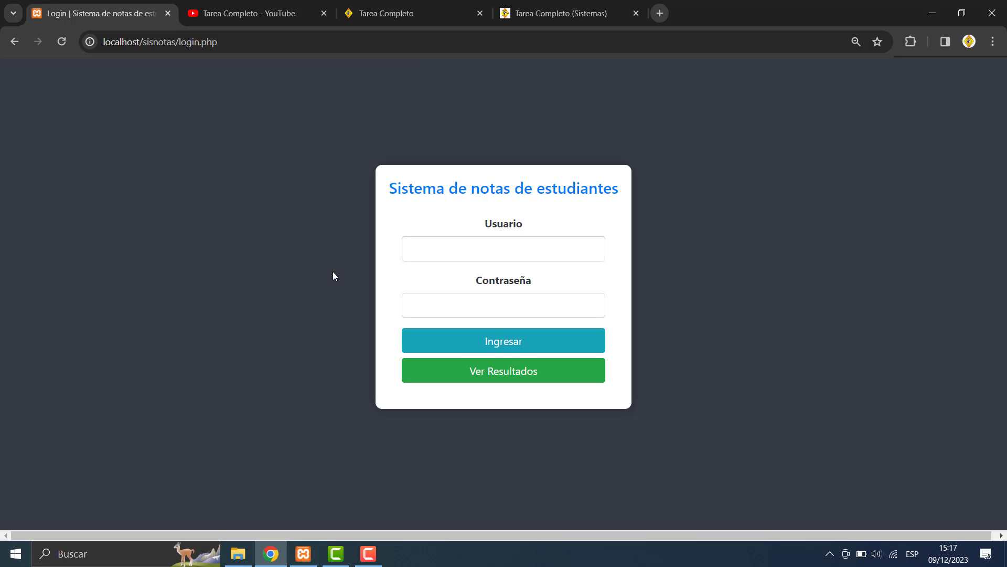
- Enter the administrator username and password on the login form
left_click(448, 255)
left_click(367, 244)
left_click(491, 250)
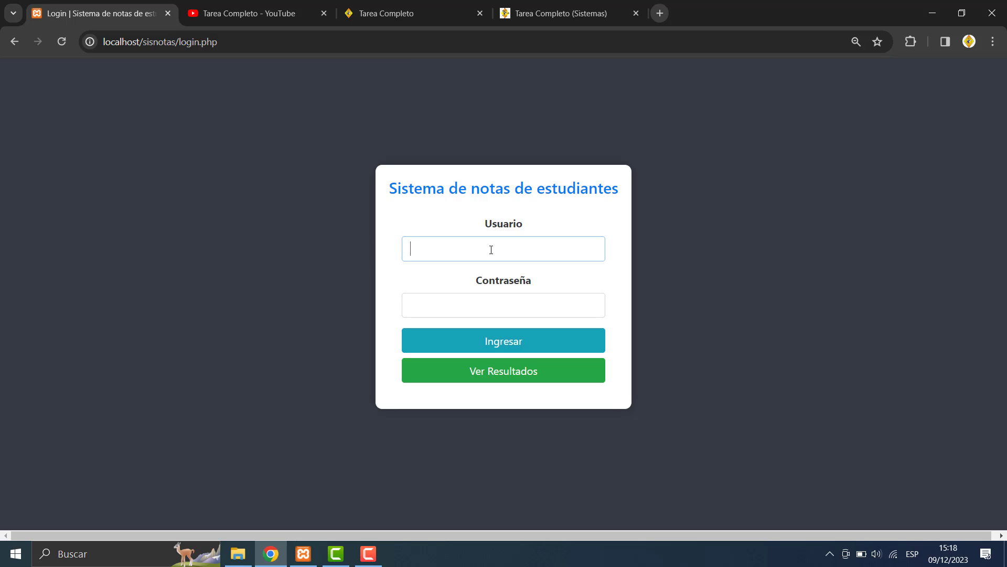
type("admin")
left_click(426, 308)
type("admin")
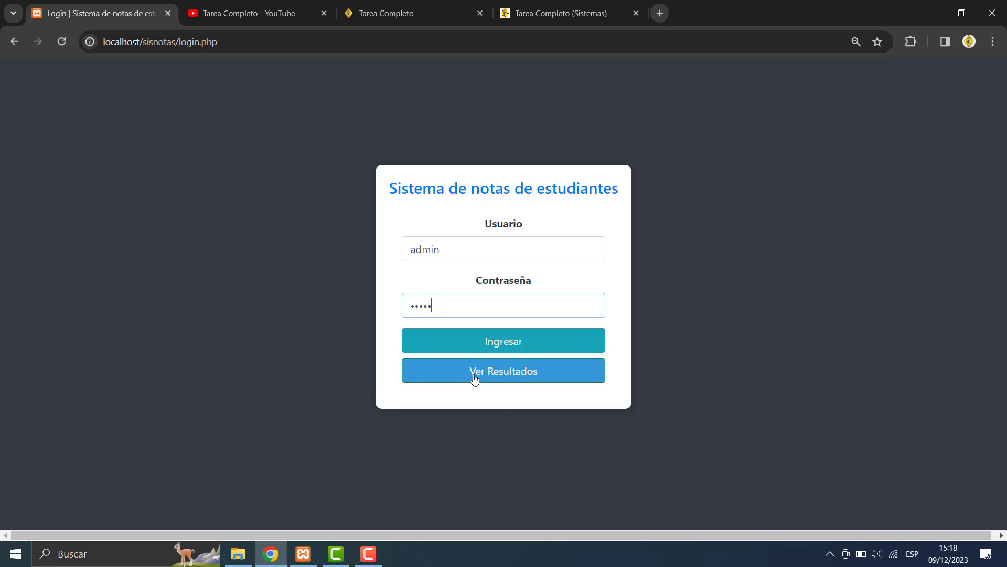
- Open and dismiss the Ver Resultados student lookup, then log in to the Dashboard
left_click(497, 379)
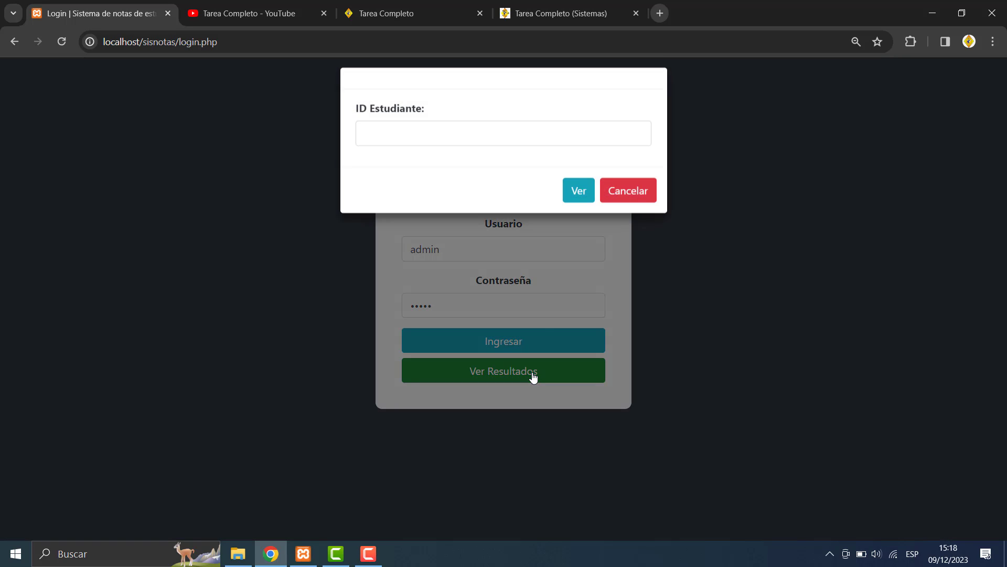
left_click(408, 150)
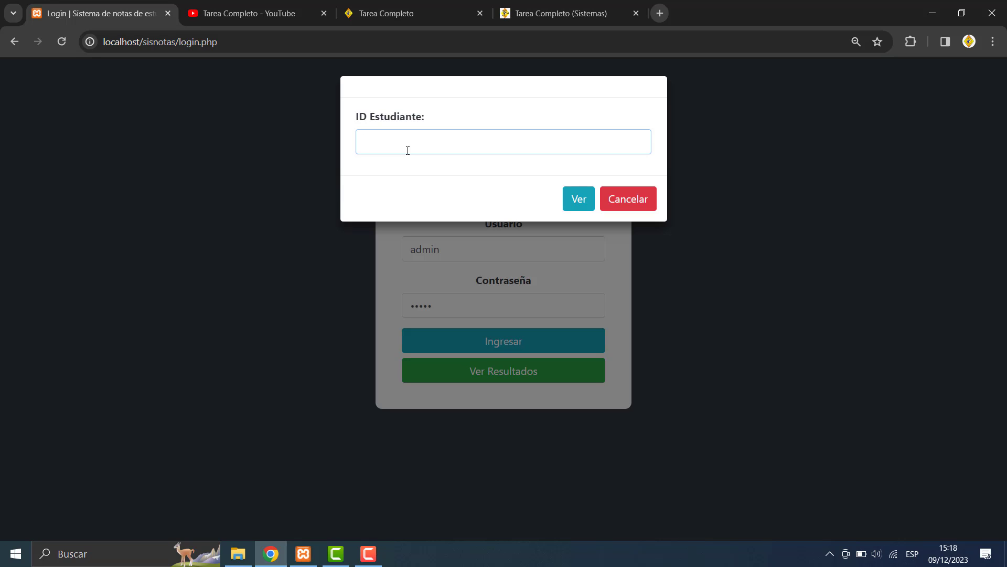
left_click(645, 202)
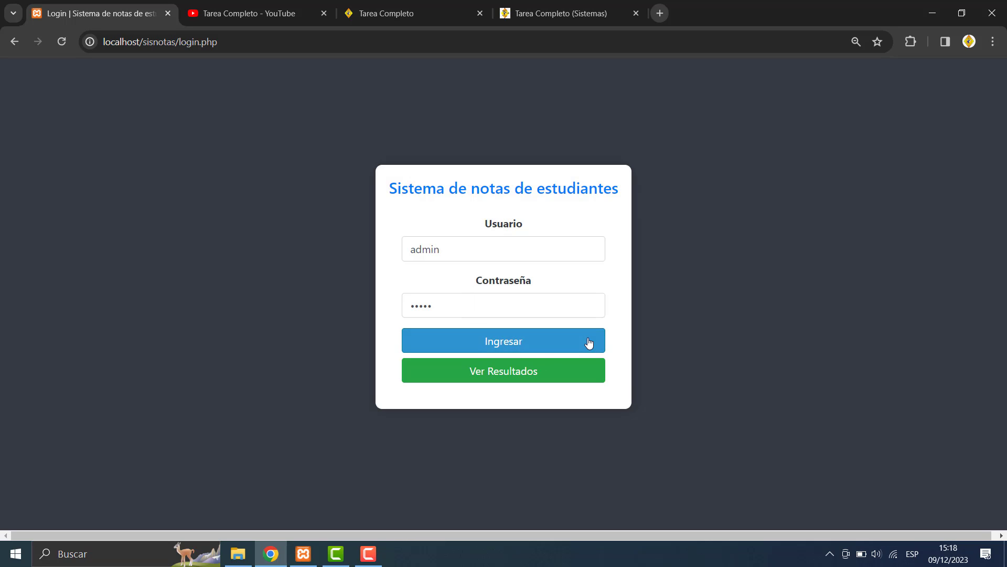
left_click(588, 342)
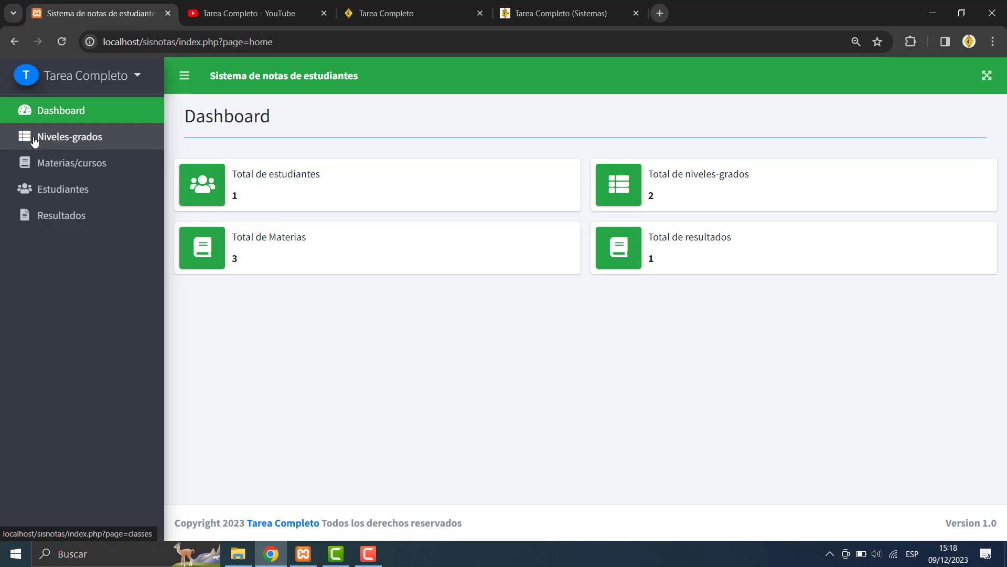
- On Niveles-grados, add and save a new entry with Nivel 'Secudanria' and Grado '5to'
left_click(103, 137)
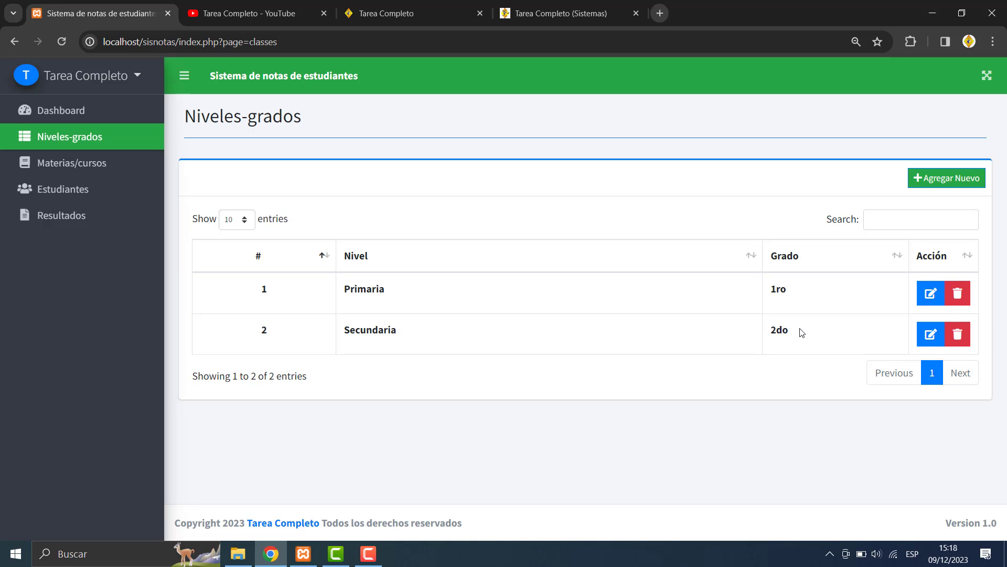
left_click(957, 182)
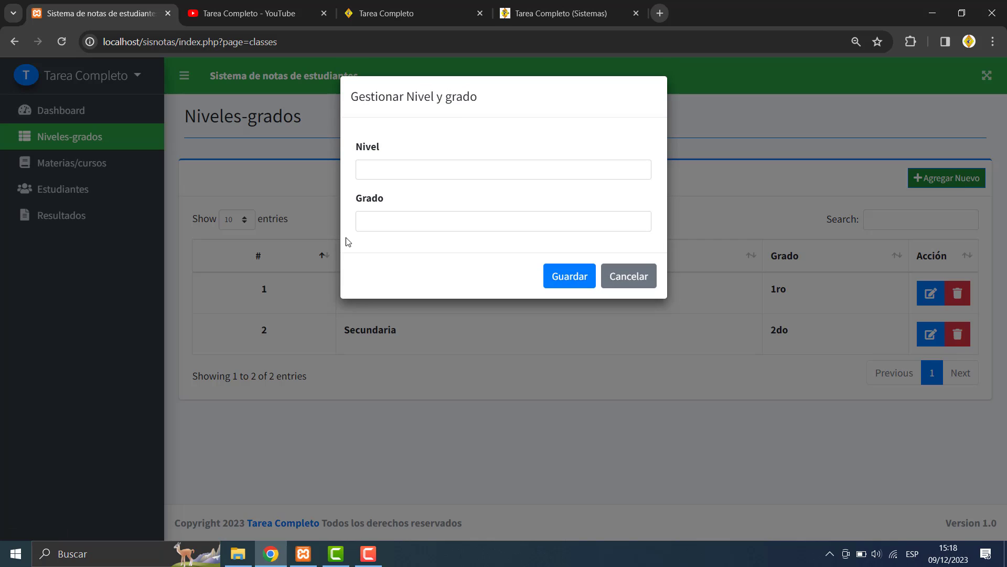
left_click(420, 164)
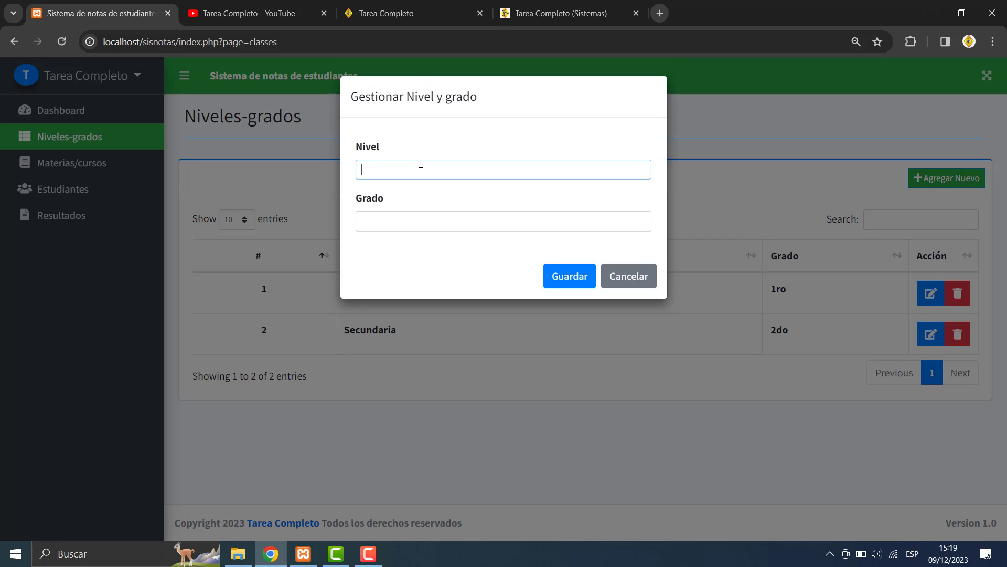
type("SEcunda")
type("ria")
key("BackSpace")
key("BackSpace")
key("BackSpace")
key("BackSpace")
key("BackSpace")
key("BackSpace")
key("BackSpace")
key("BackSpace")
type("ecudanria")
left_click(385, 212)
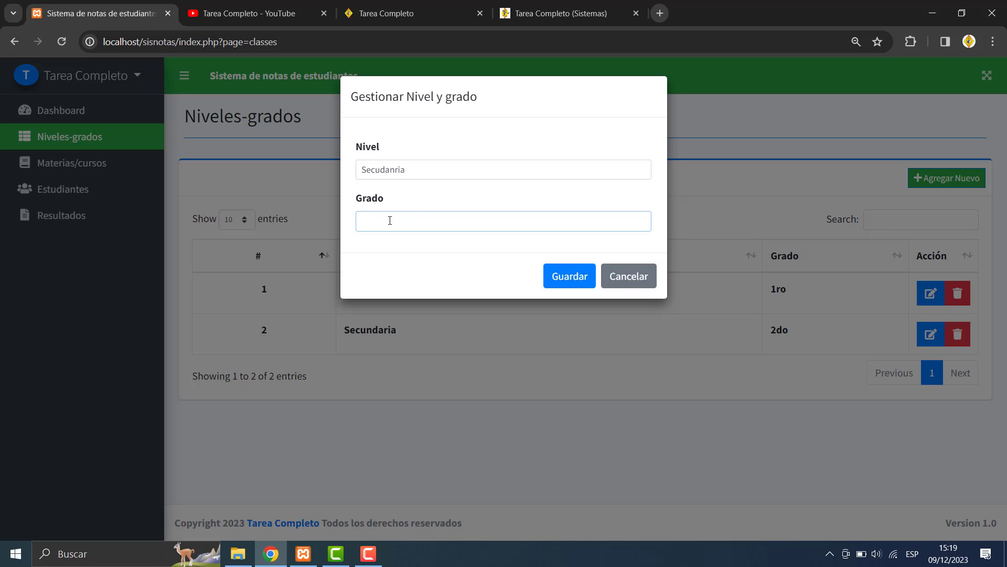
type("5togra")
key("BackSpace")
key("BackSpace")
key("BackSpace")
left_click(558, 276)
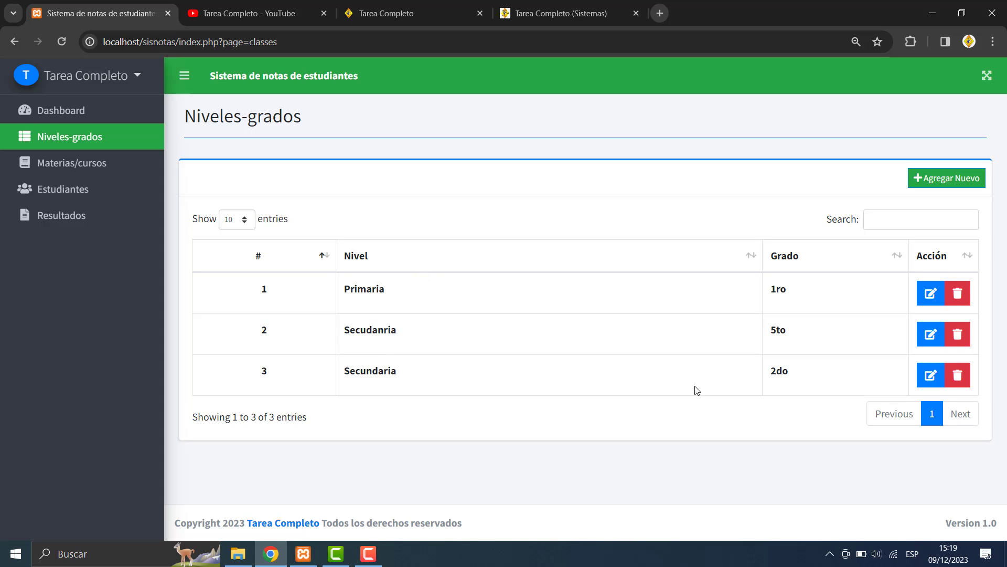
left_click(931, 334)
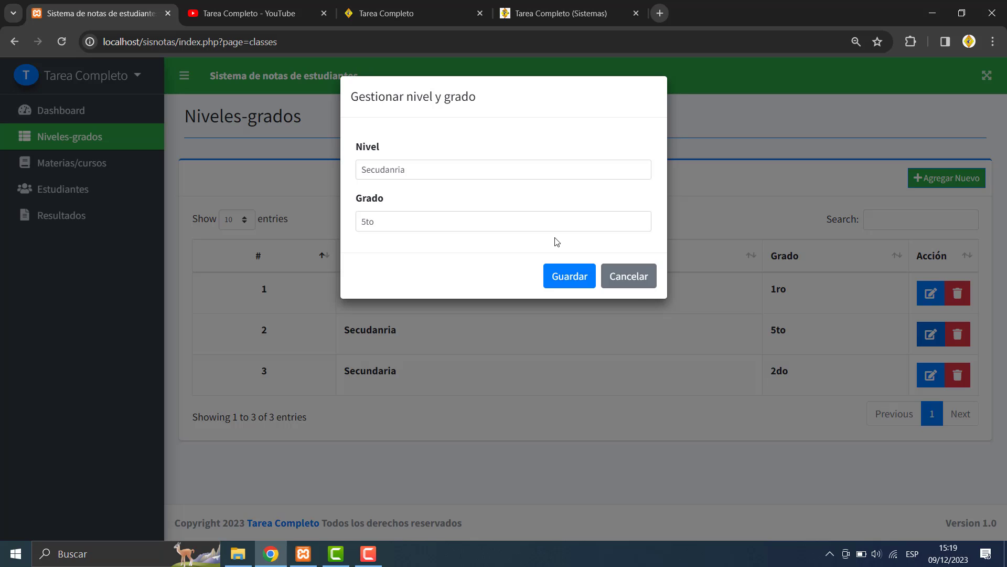
left_click(633, 278)
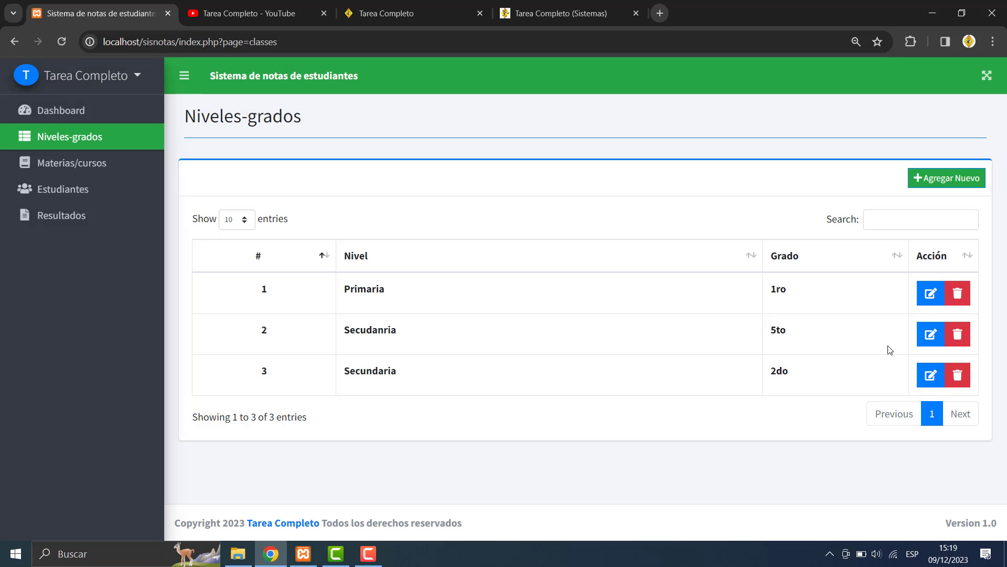
left_click(950, 374)
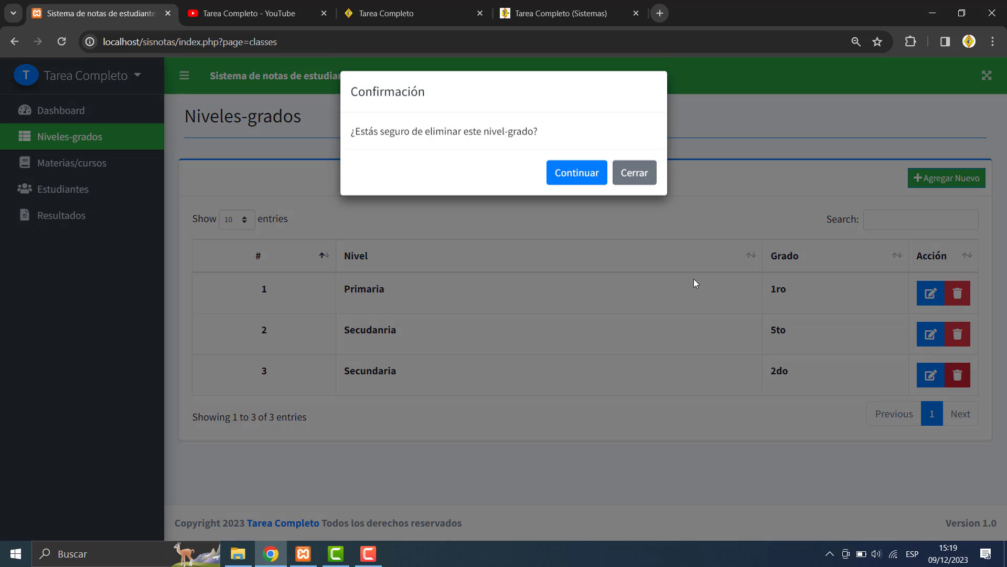
left_click(633, 179)
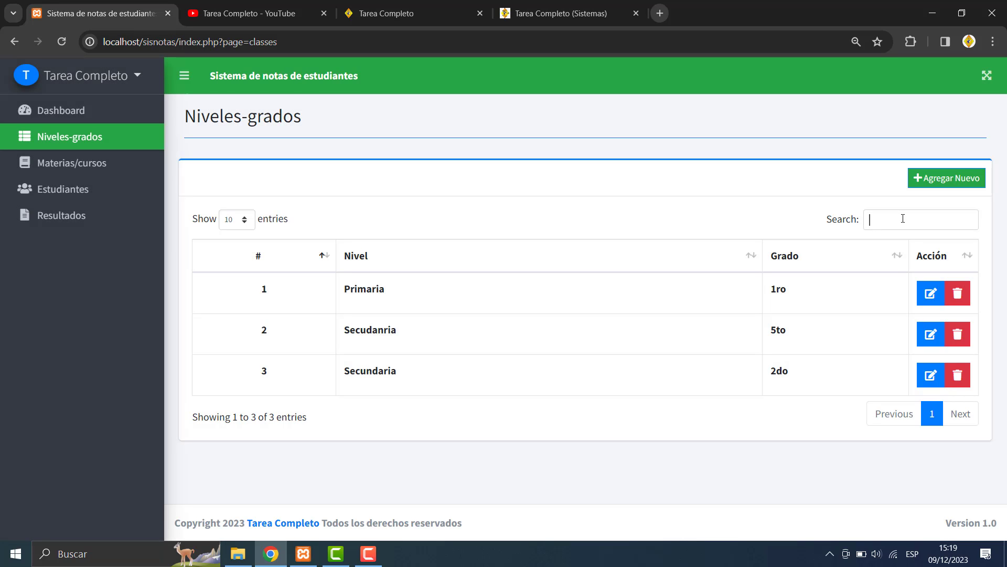
left_click(903, 219)
type("5t")
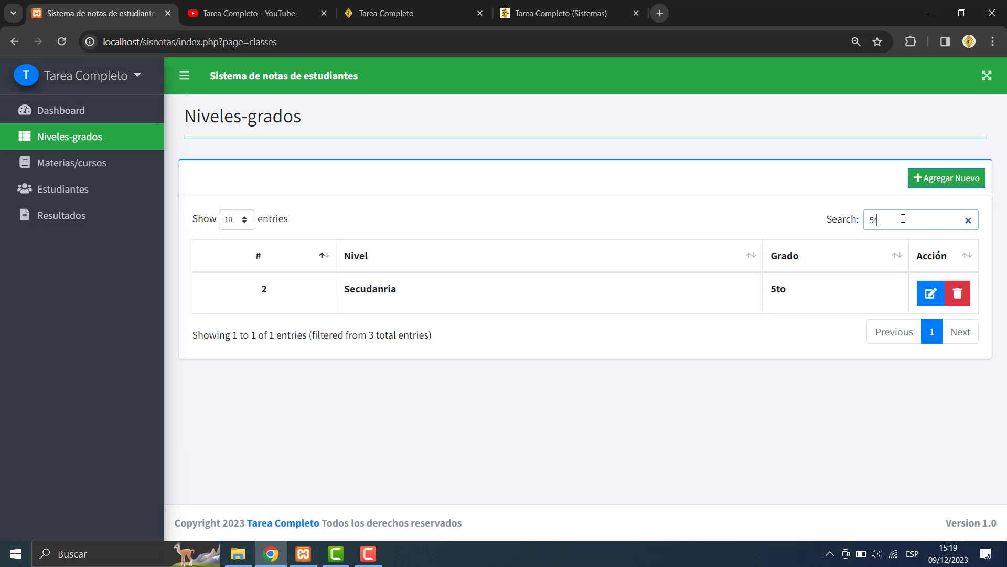
type("o")
key("BackSpace")
key("BackSpace")
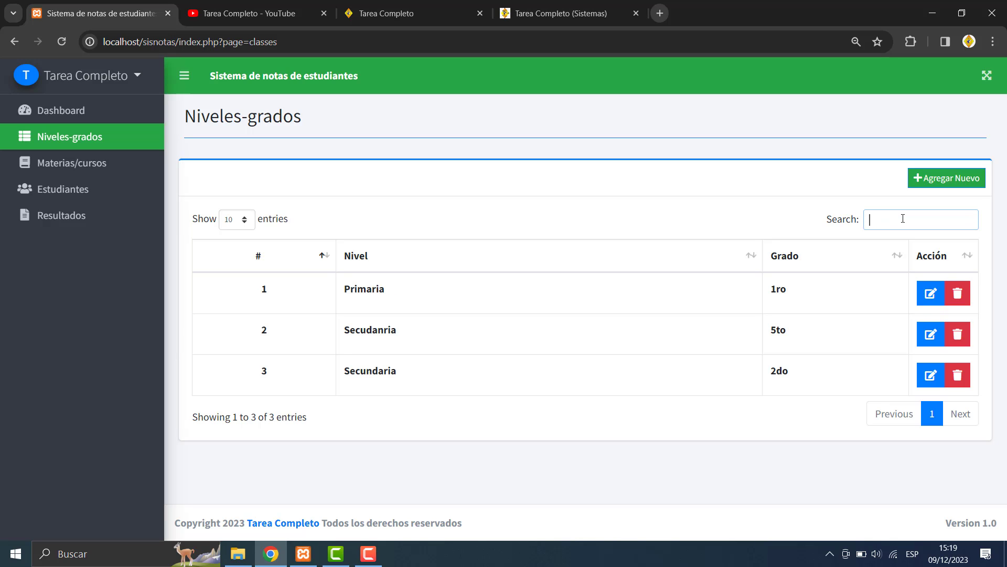
type("5t")
key("BackSpace")
key("BackSpace")
- Start another level entry, try 'superior' then 'inicial', clear the grade, and cancel without saving
left_click(943, 177)
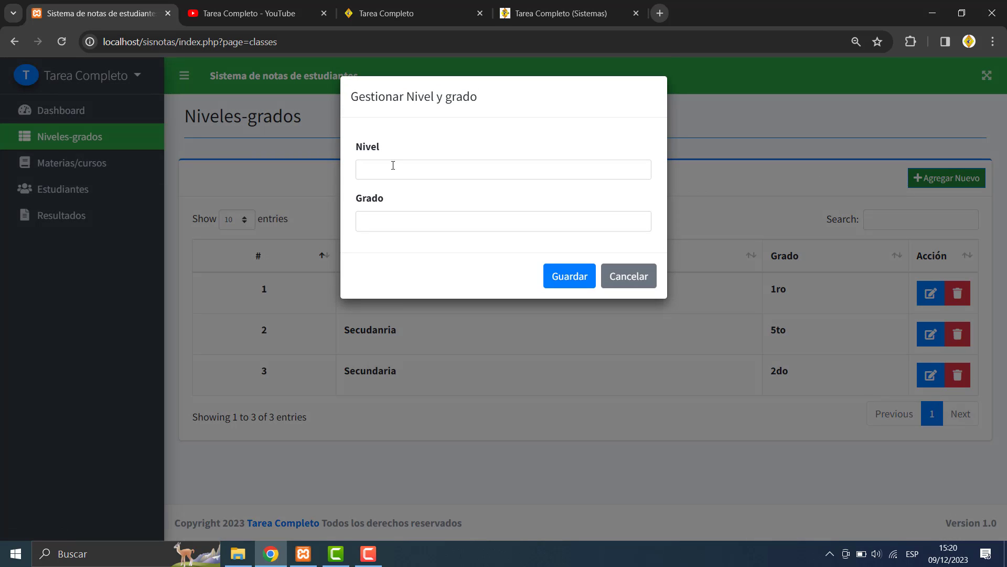
left_click(393, 165)
type("superior")
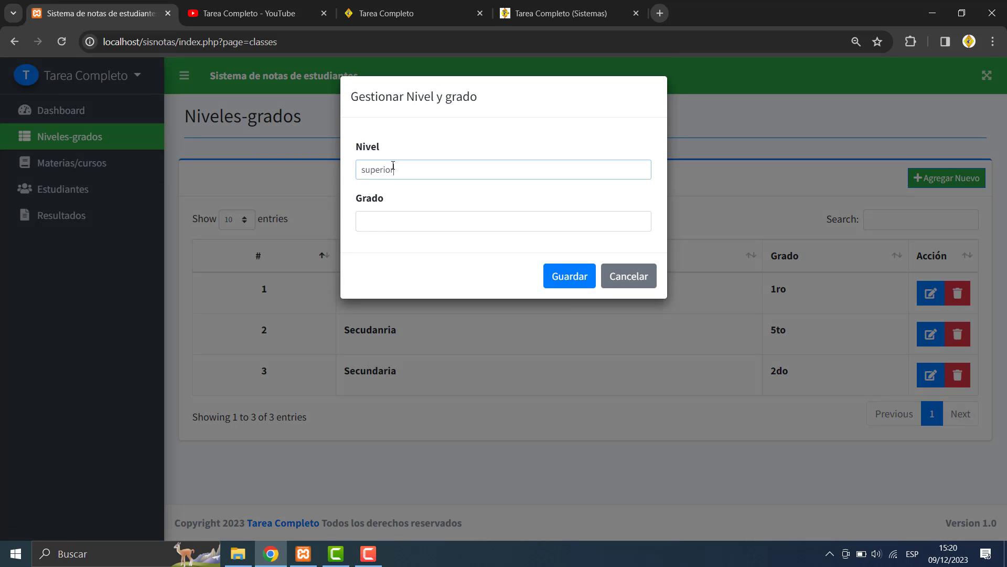
left_click(376, 230)
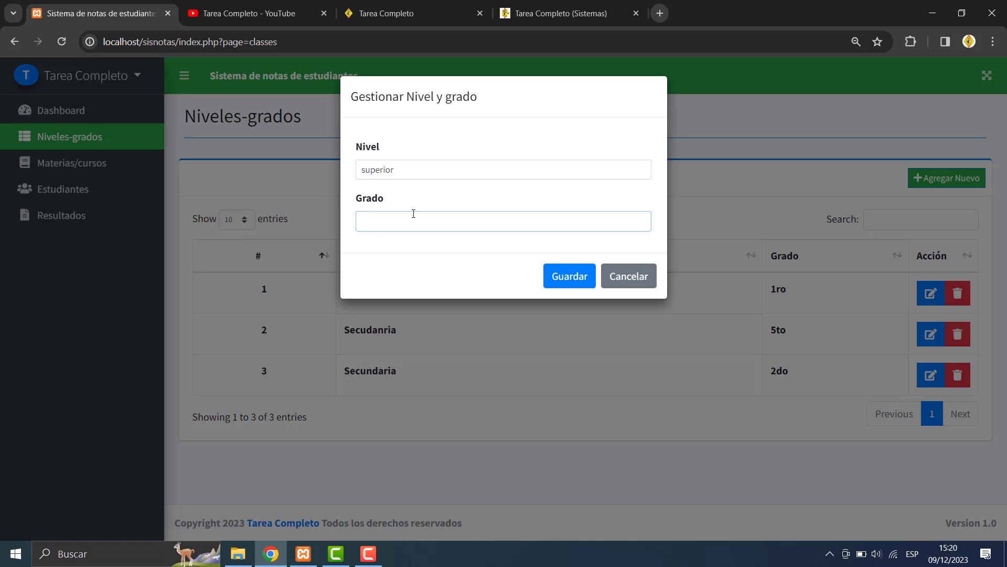
left_click(406, 163)
key("BackSpace")
key("BackSpace")
key("BackSpace")
key("BackSpace")
key("BackSpace")
key("BackSpace")
key("BackSpace")
key("BackSpace")
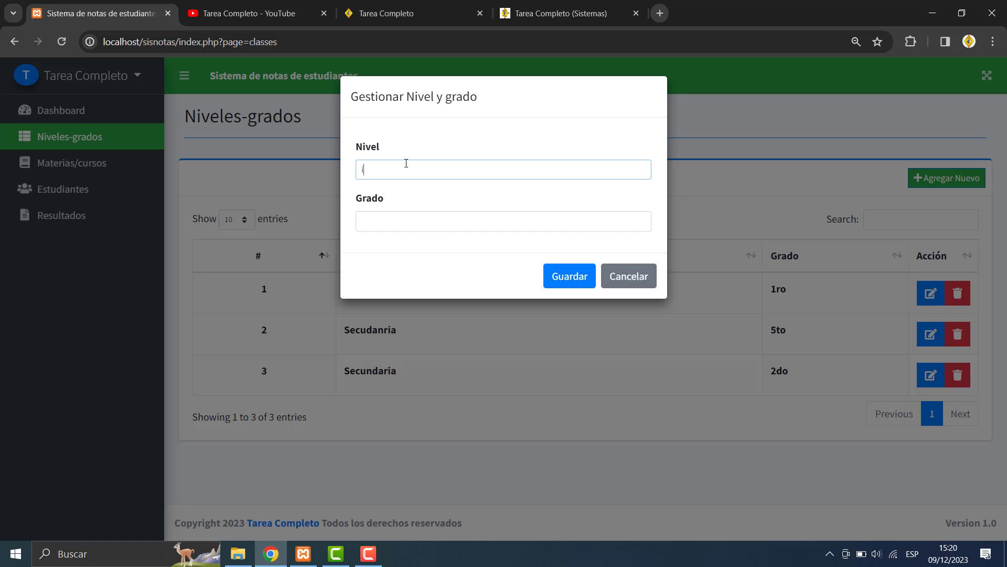
type("inicial")
left_click(369, 220)
type("3")
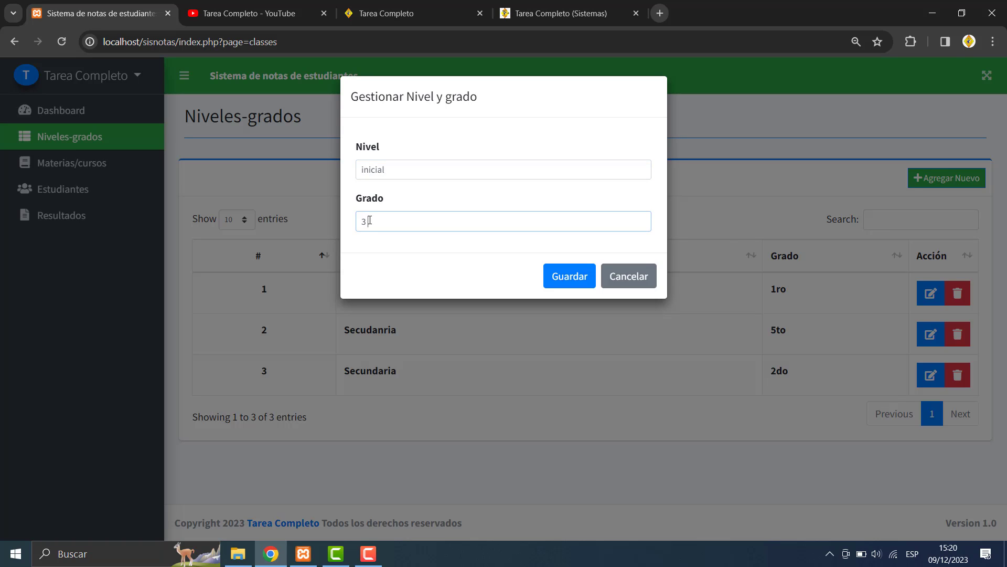
key("BackSpace")
left_click(627, 277)
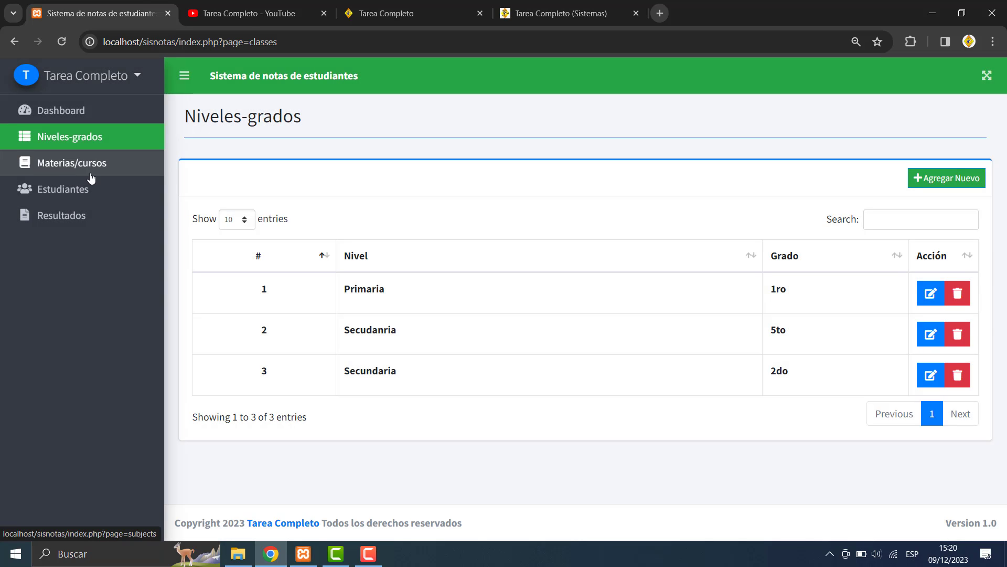
- Open Materias/cursos to list the subjects Aritmética, Educación Civica and Religión
left_click(92, 178)
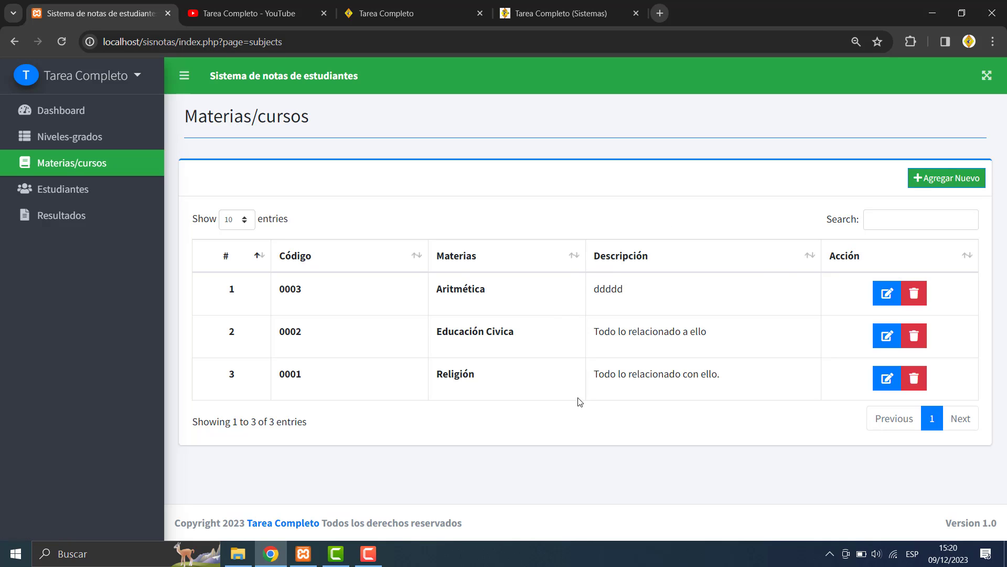
- Create subject 0004 'Lenguaje' with description 'Todo lo relacionado a lenguaje' and save it
left_click(945, 179)
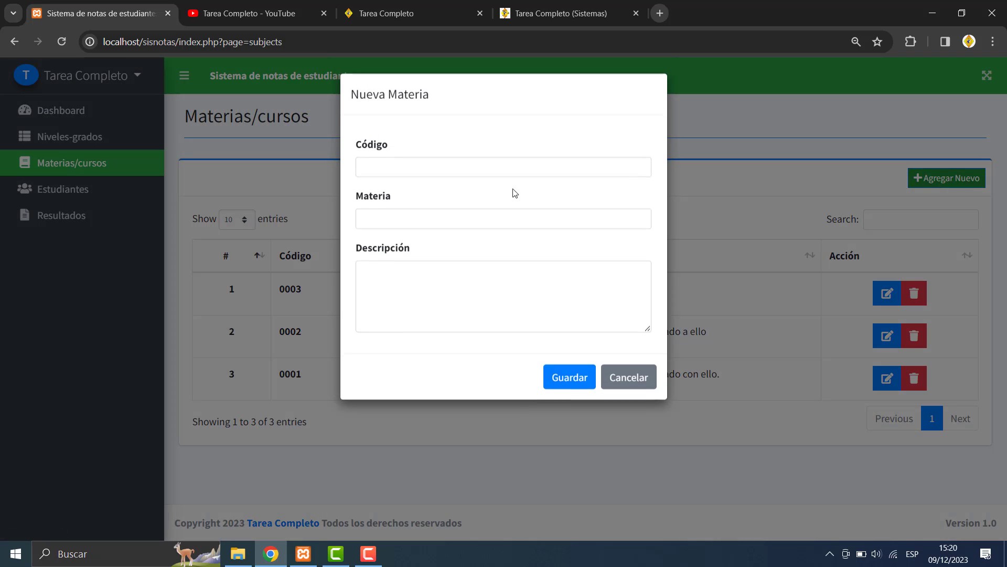
left_click(431, 177)
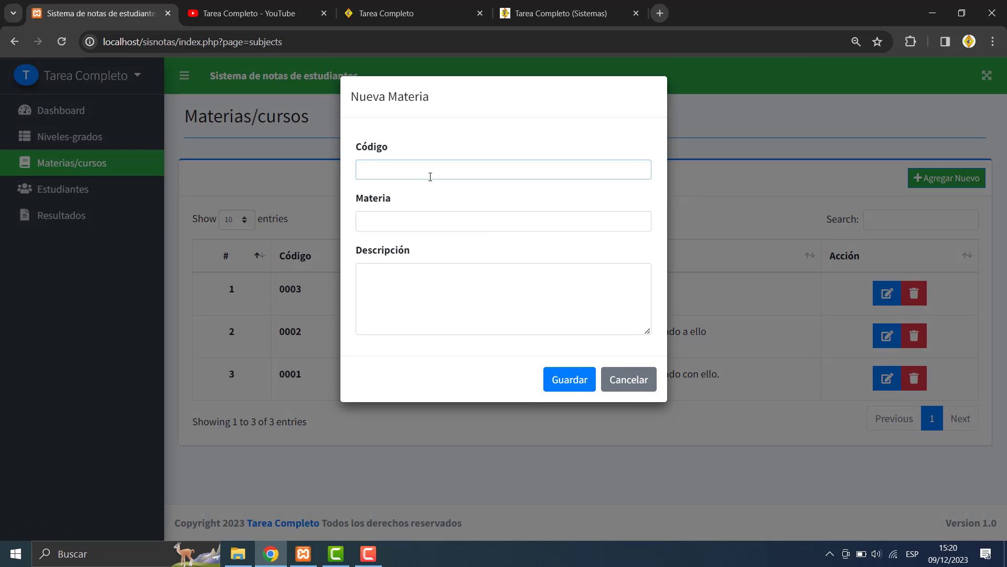
type("0004")
left_click(396, 220)
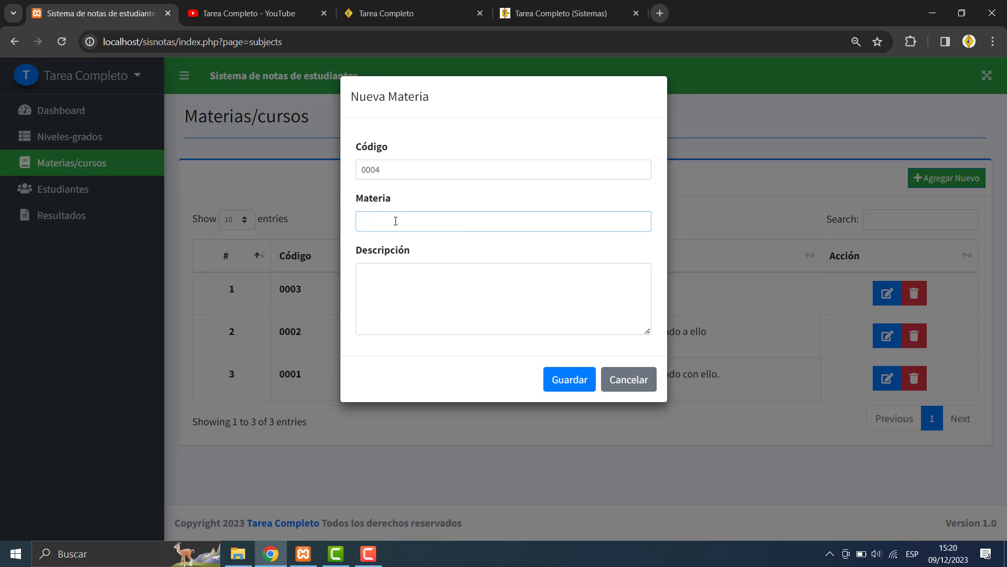
type("Lenguaje")
left_click(391, 274)
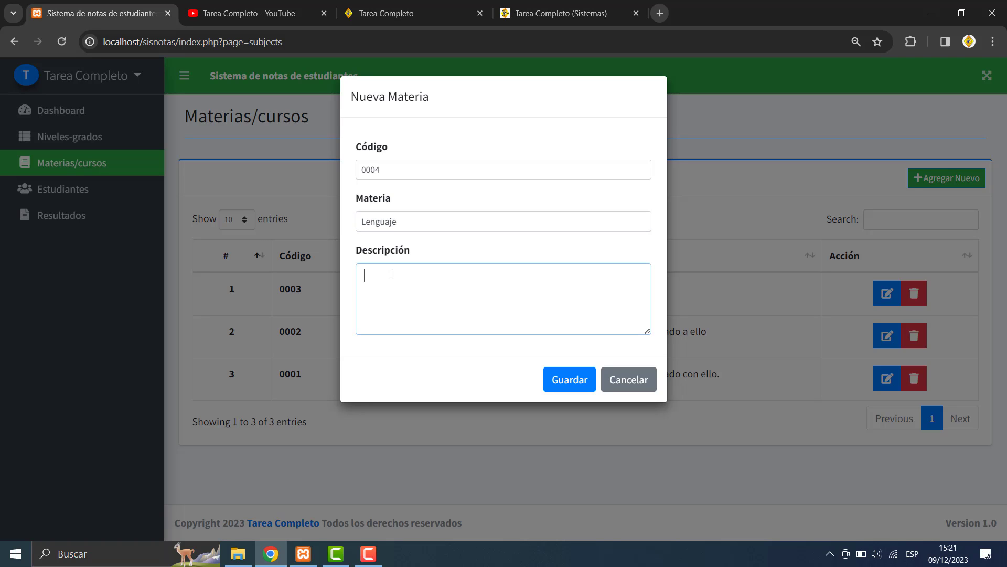
type("Todo lo relacionado a lenguaje")
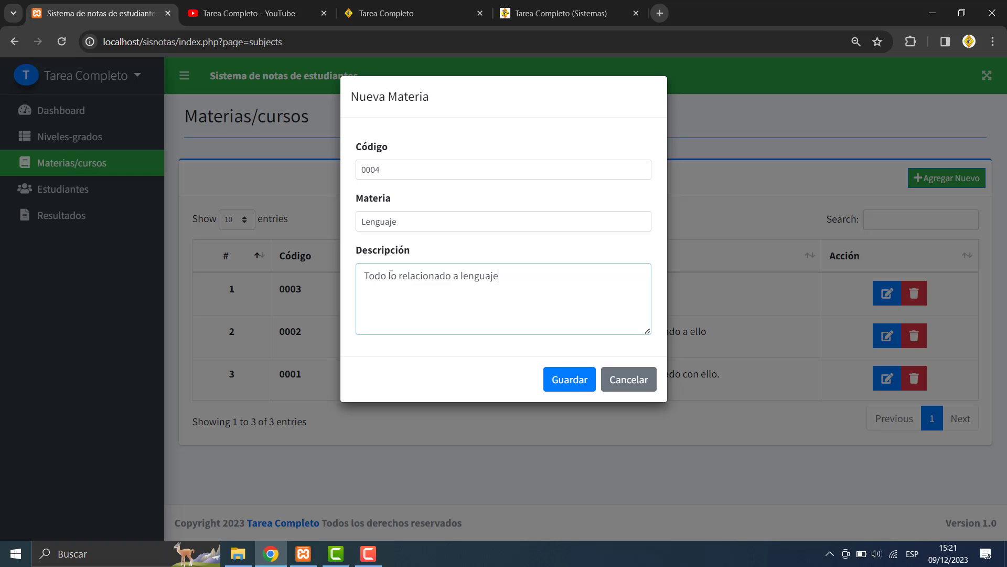
left_click(579, 386)
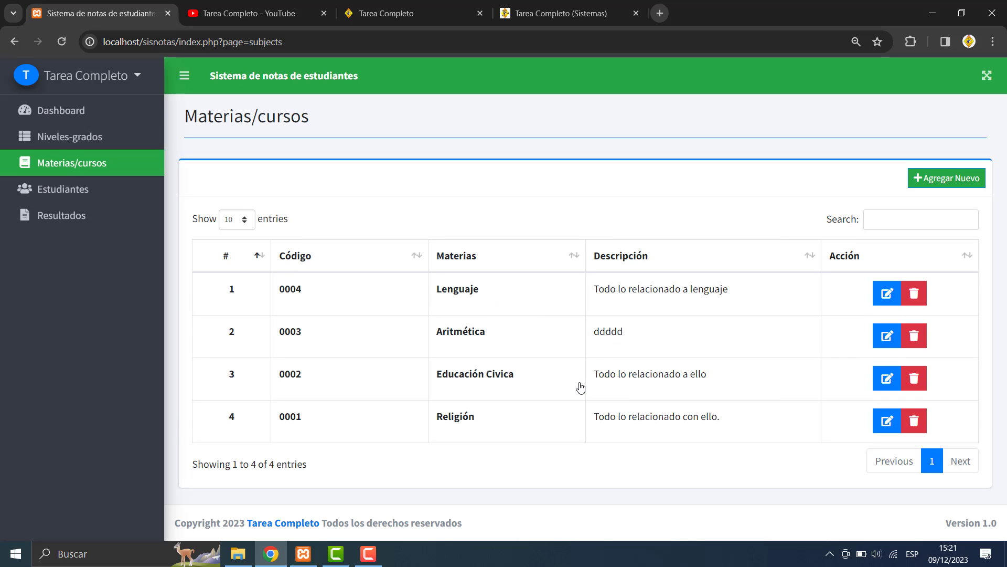
- Resave the Religión subject unchanged, then cancel its deletion
left_click(887, 421)
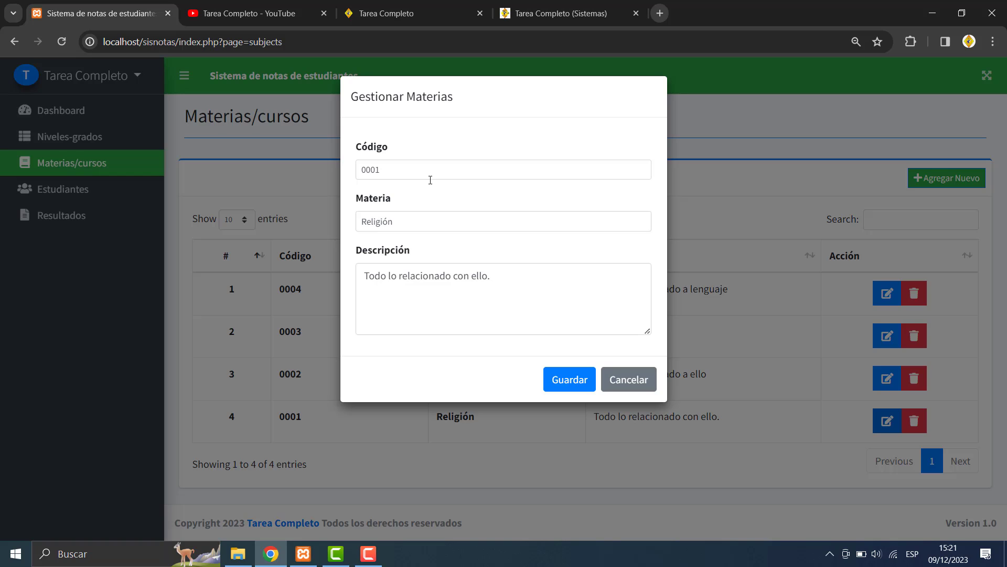
left_click(429, 218)
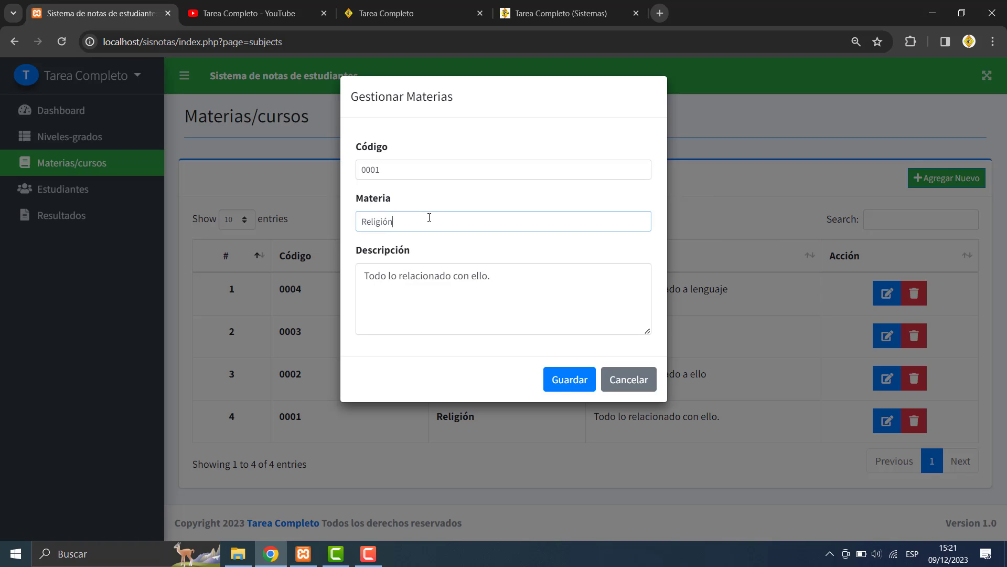
left_click(565, 388)
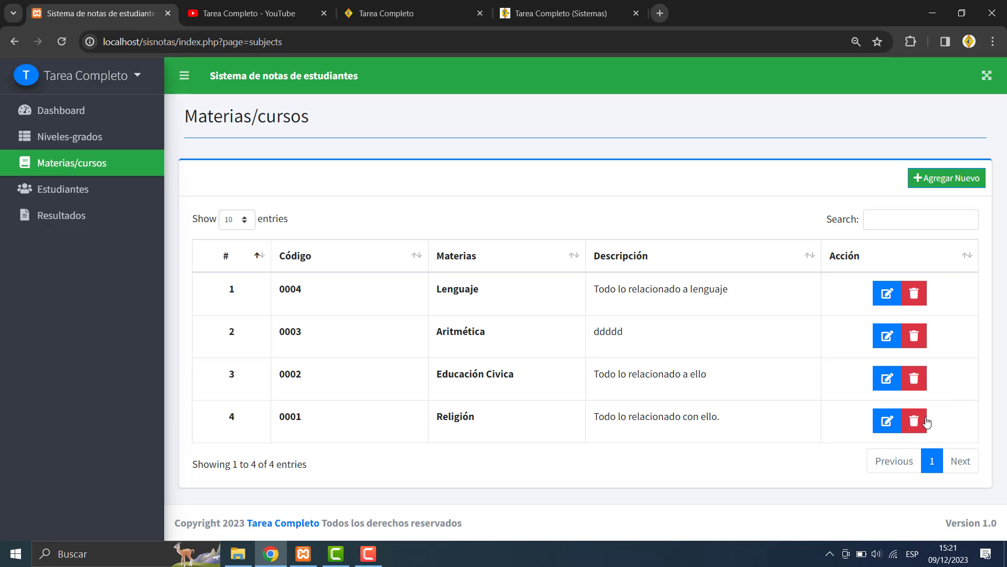
left_click(915, 420)
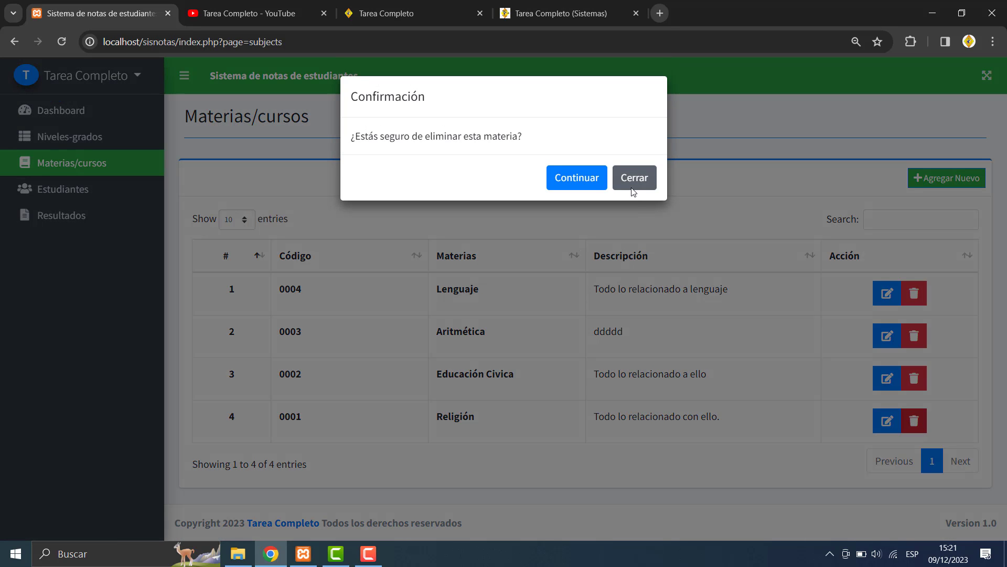
left_click(633, 190)
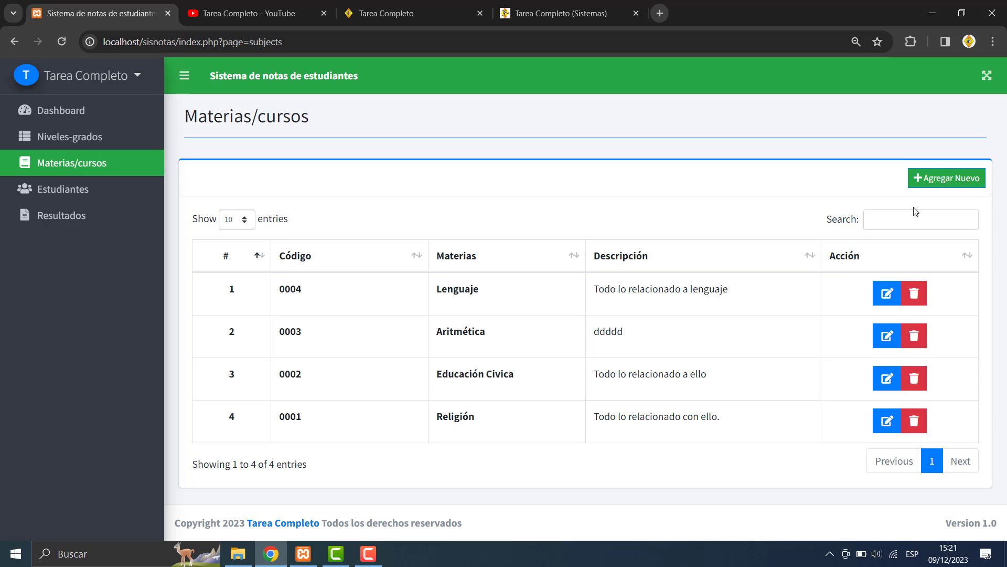
- Filter the subjects list by 'religion', 'aritm' and '0003', clearing the search each time
left_click(890, 215)
type("religion")
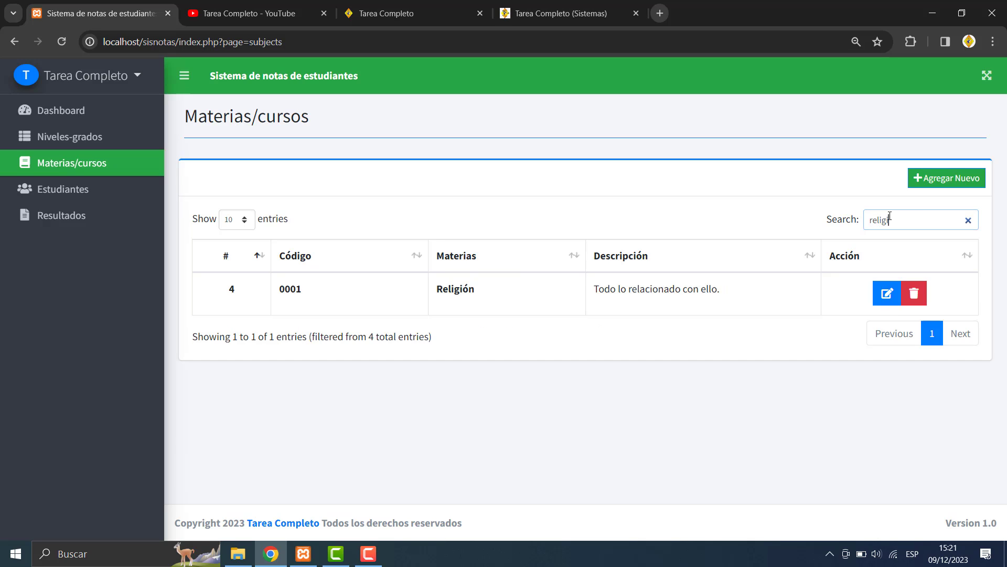
key("BackSpace")
key("BackSpace")
key("BackSpace")
key("BackSpace")
key("BackSpace")
key("BackSpace")
key("BackSpace")
key("BackSpace")
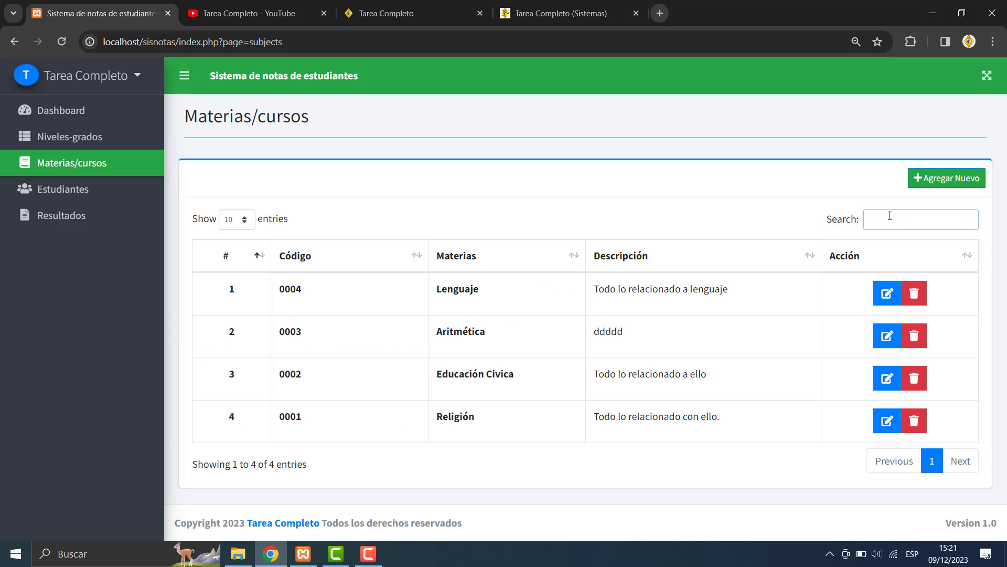
type("aritm")
key("BackSpace")
key("BackSpace")
key("BackSpace")
key("BackSpace")
type("0003")
key("BackSpace")
key("BackSpace")
key("BackSpace")
key("BackSpace")
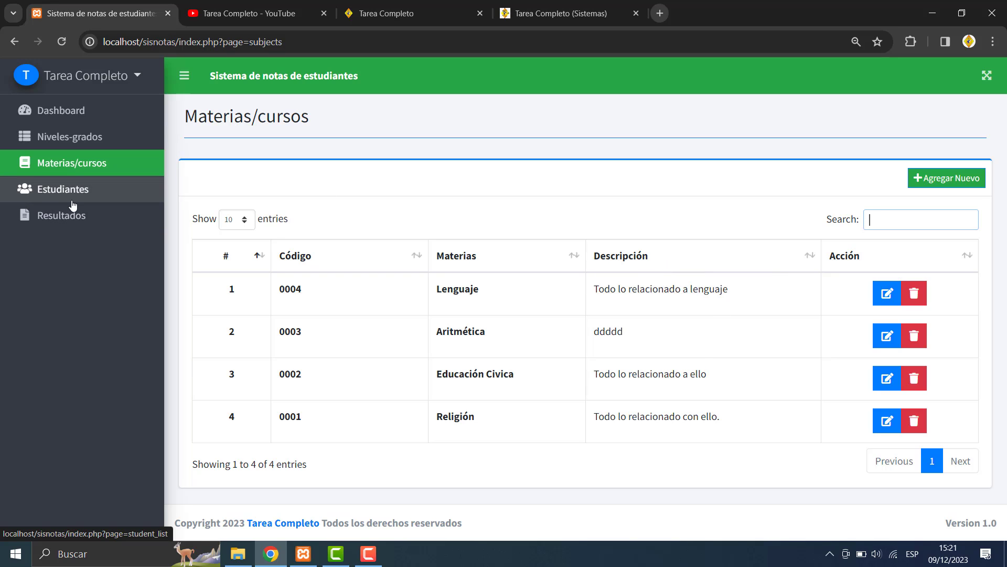
- Open the Estudiantes list, start a new student form, and cancel it
left_click(89, 203)
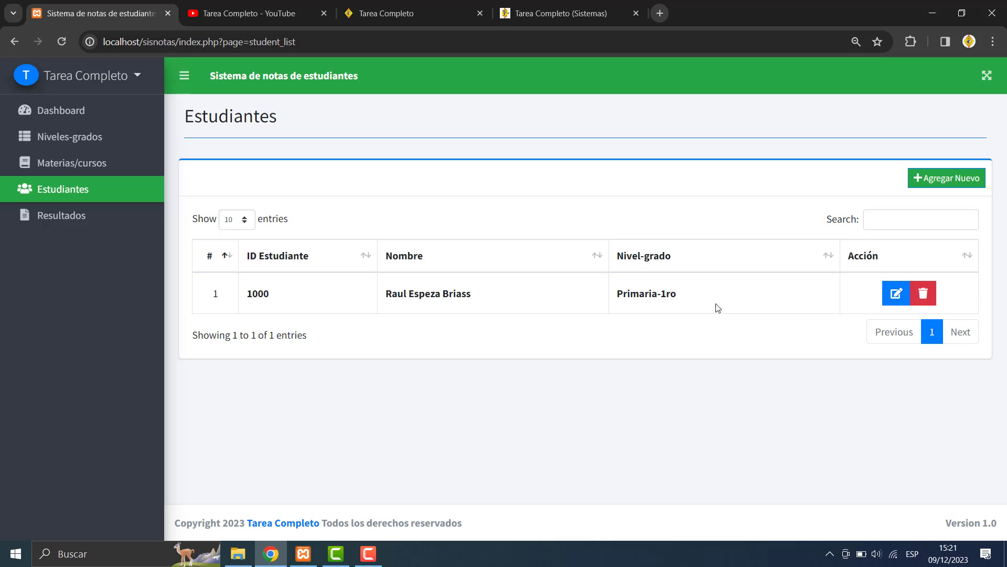
left_click(924, 184)
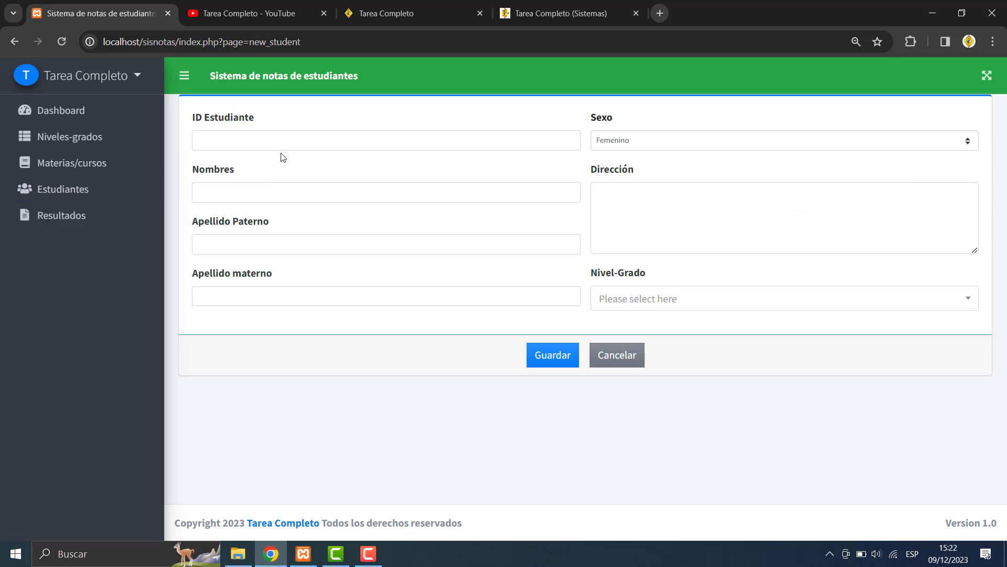
left_click(228, 141)
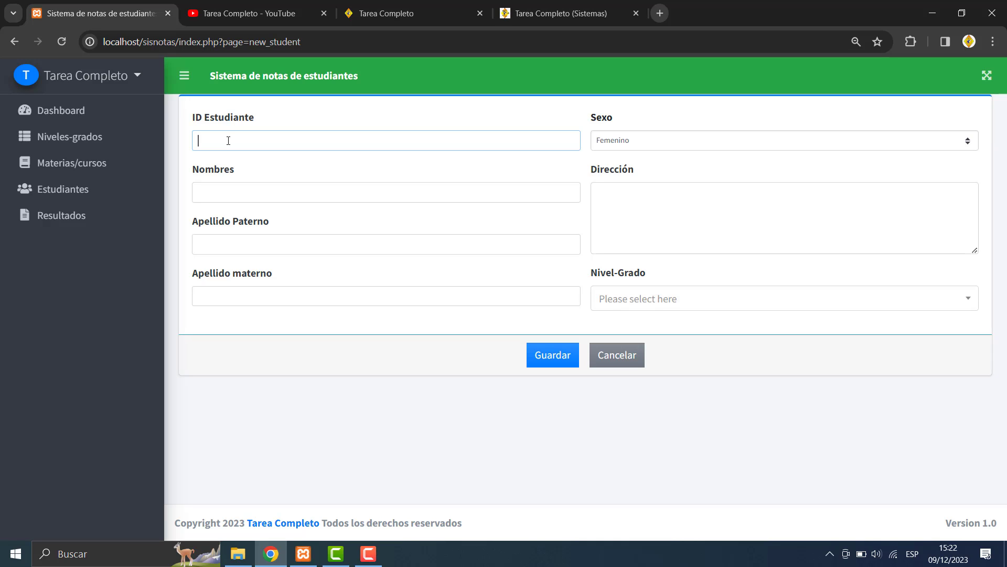
left_click(603, 359)
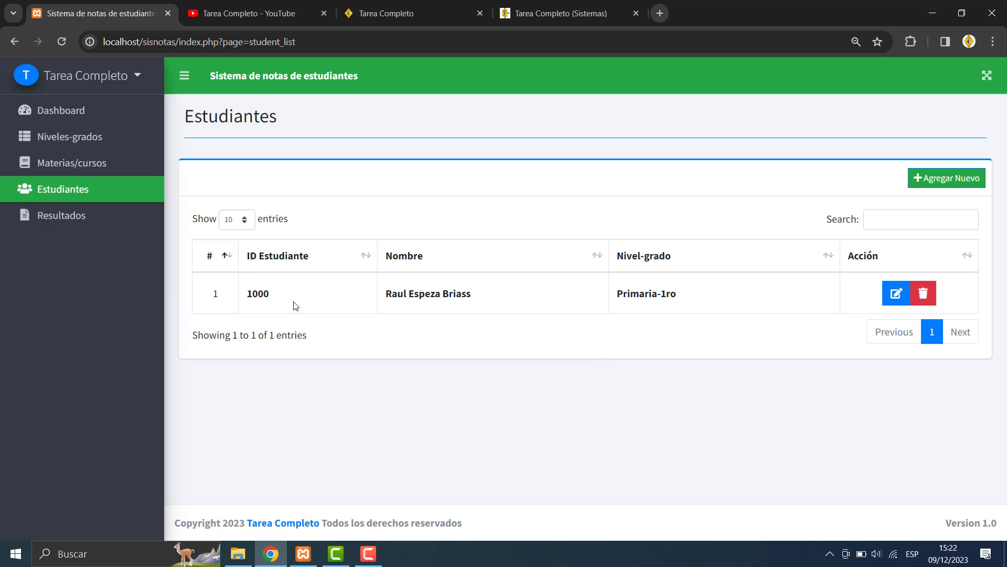
- Start a new student with ID 2000, sex Masculino, and the student's first name and both surnames
left_click(975, 180)
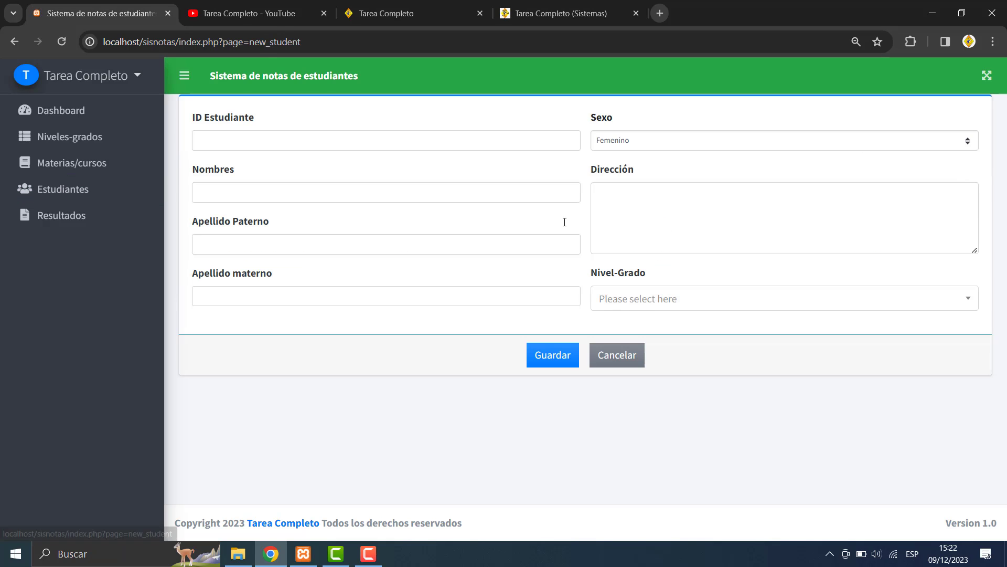
left_click(241, 132)
type("2000")
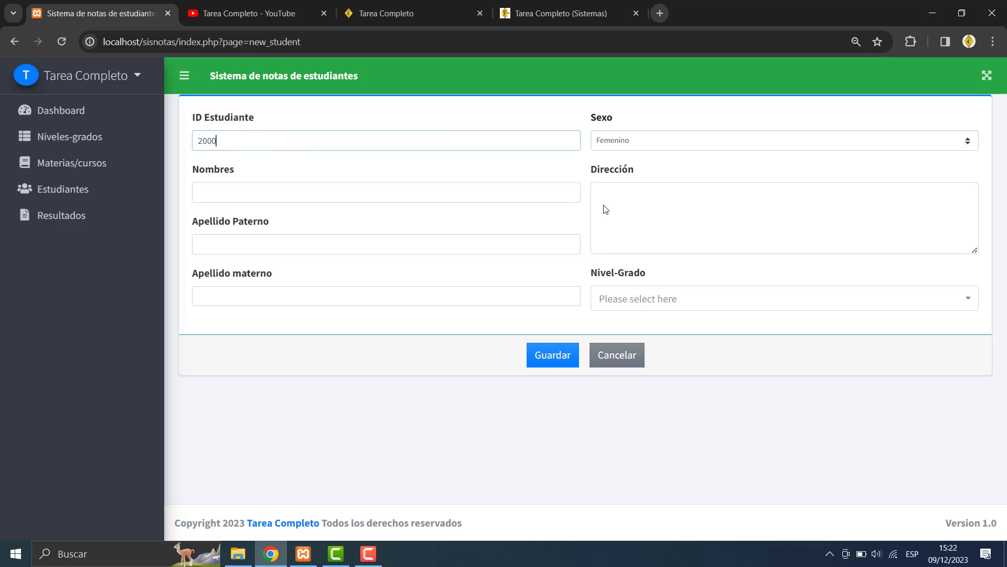
left_click(641, 140)
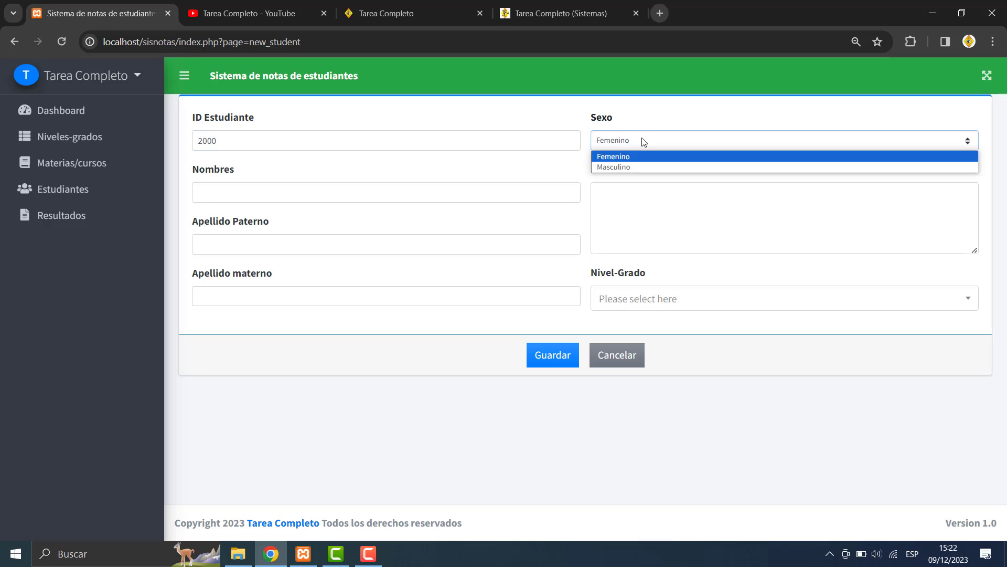
left_click(613, 167)
left_click(237, 200)
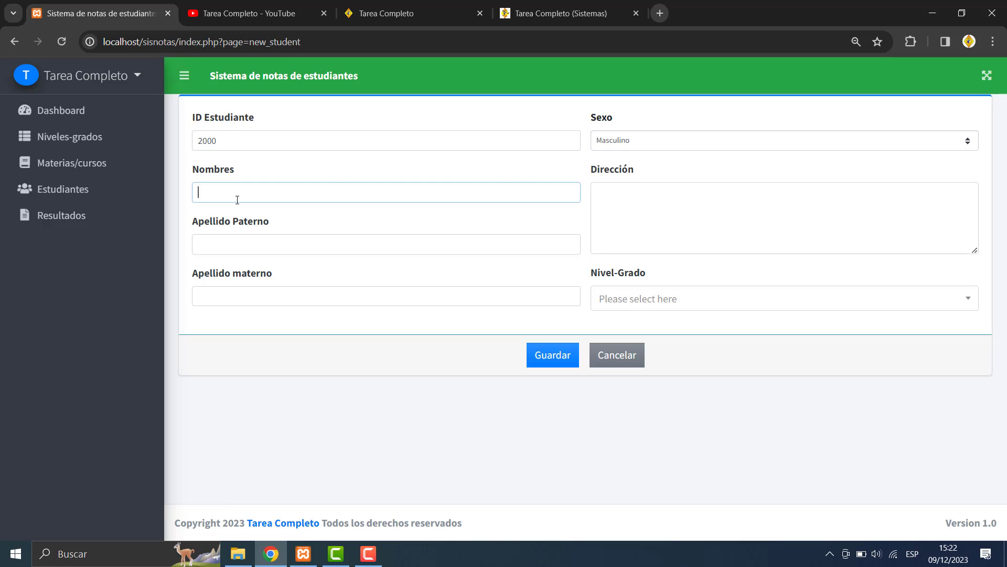
left_click(224, 248)
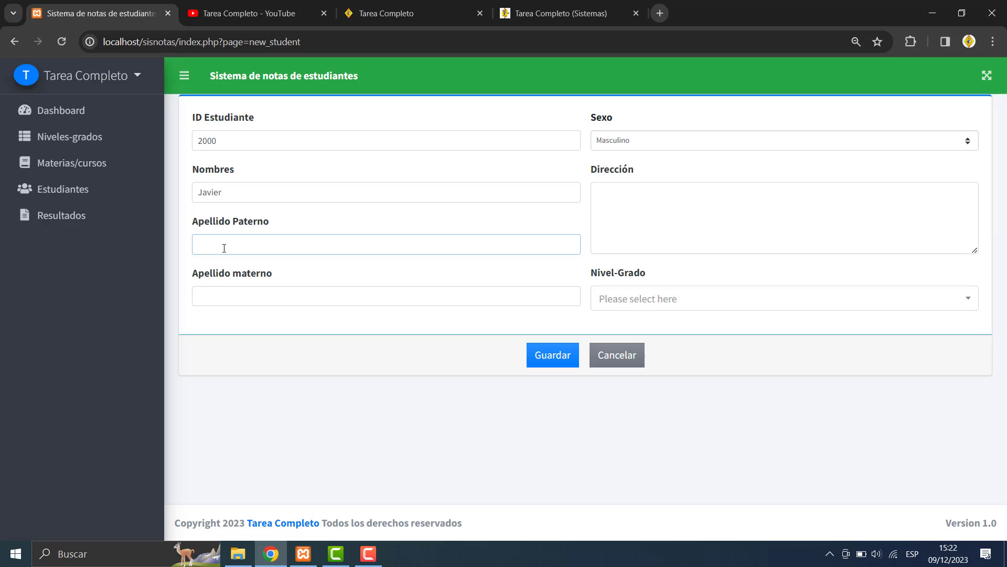
left_click(252, 304)
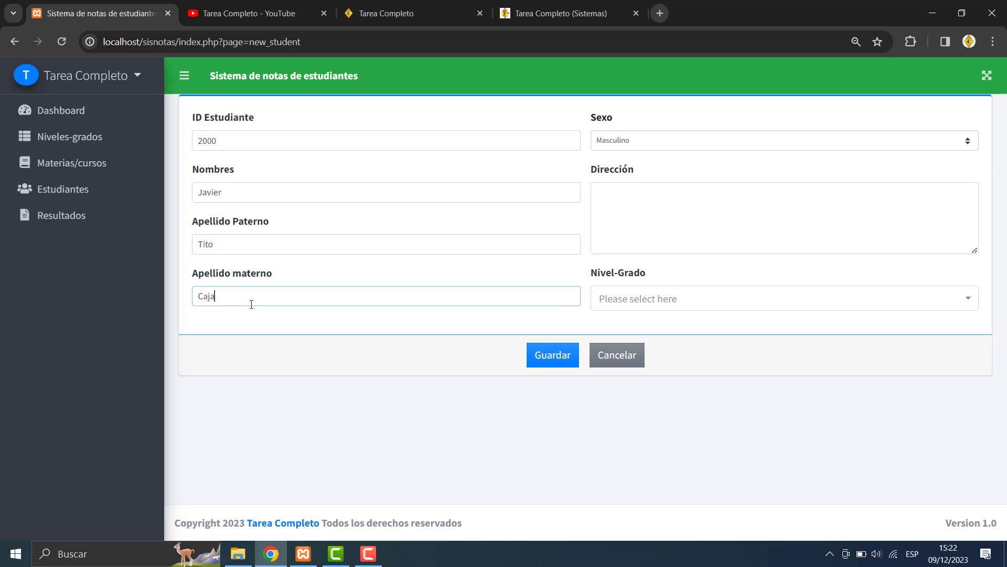
- Enter the student's address, assign Nivel-Grado Secudanria-5to, and save the student
left_click(652, 207)
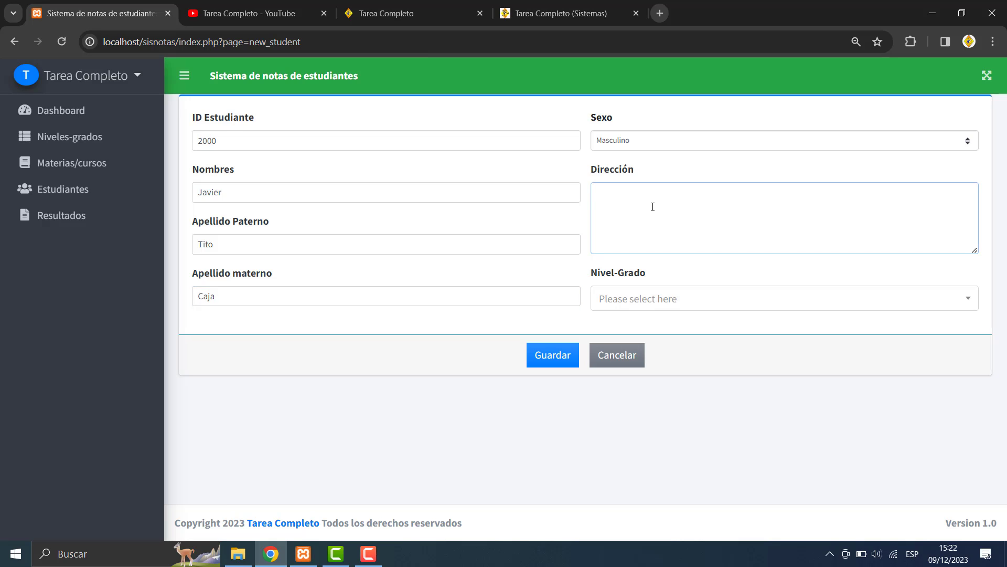
type("Nueva york")
left_click(666, 310)
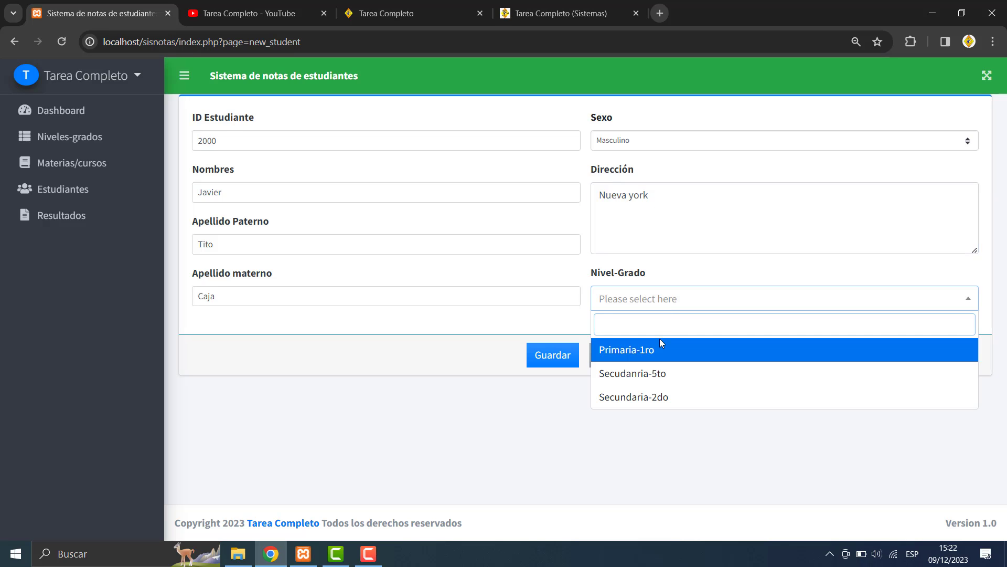
left_click(672, 376)
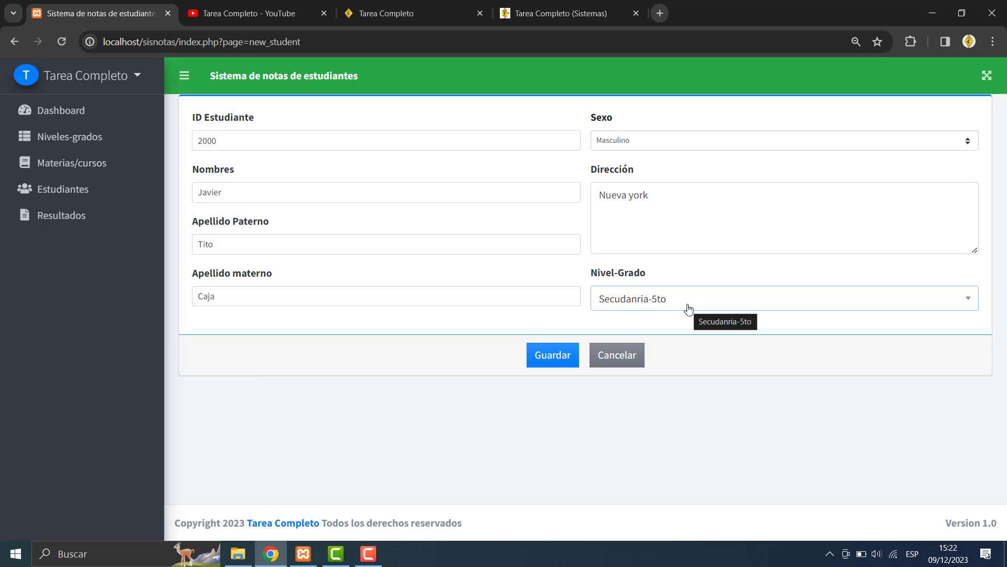
left_click(551, 358)
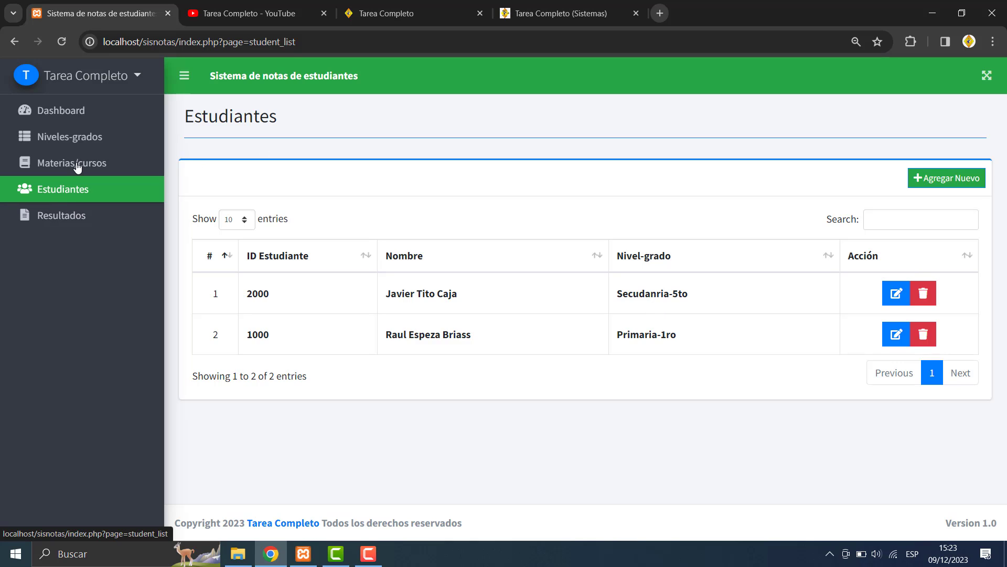
- Edit level record 2, correcting 'Secudanria' to 'Secundaria' for grade 5to, and save it
left_click(84, 138)
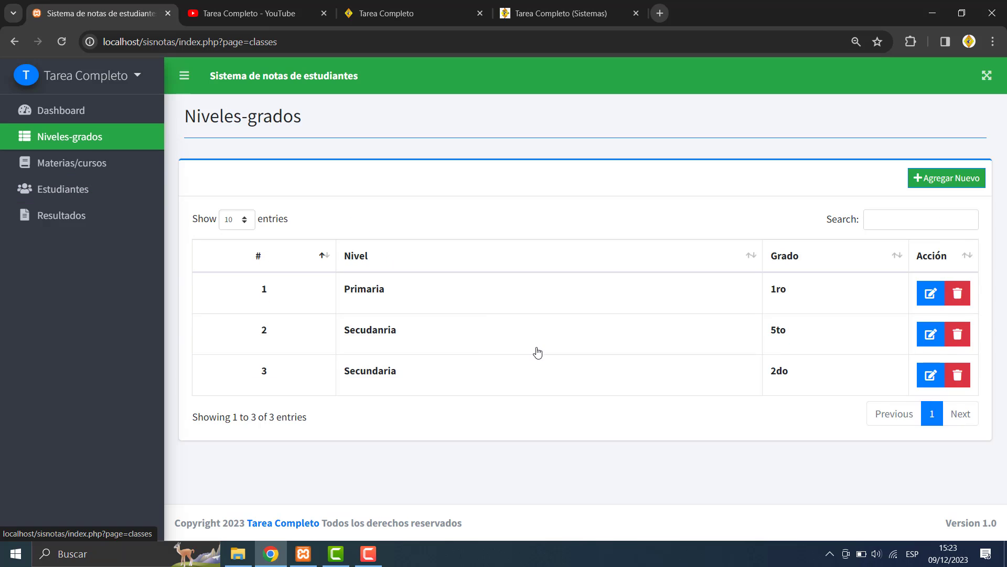
left_click(931, 335)
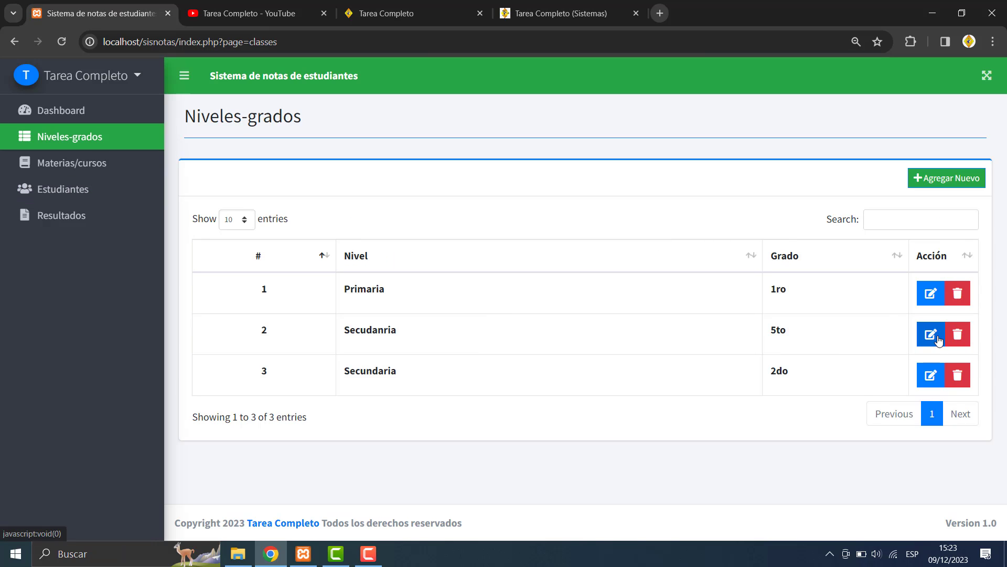
left_click(449, 168)
key("BackSpace")
key("BackSpace")
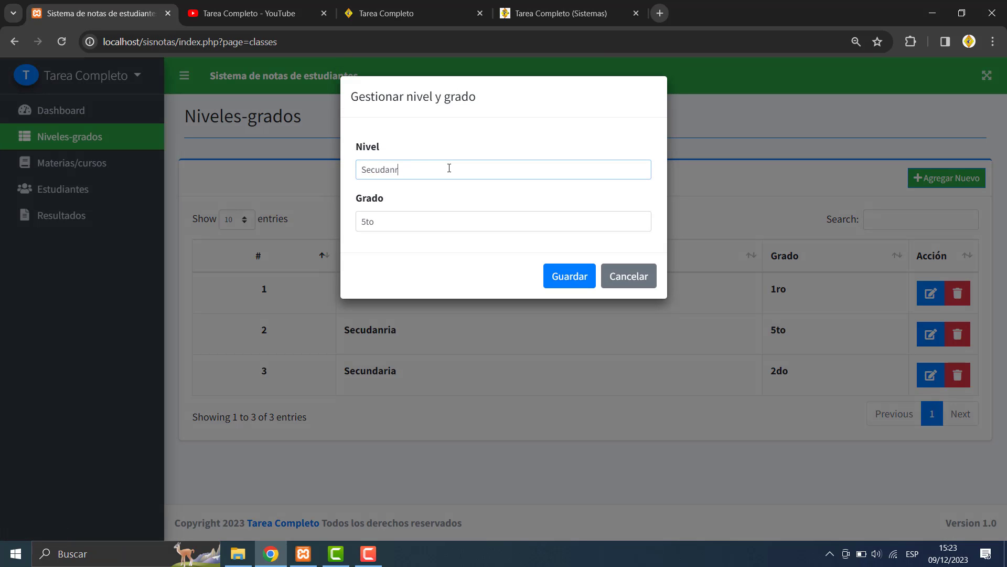
key("BackSpace")
type("ria")
left_click(383, 169)
type("n")
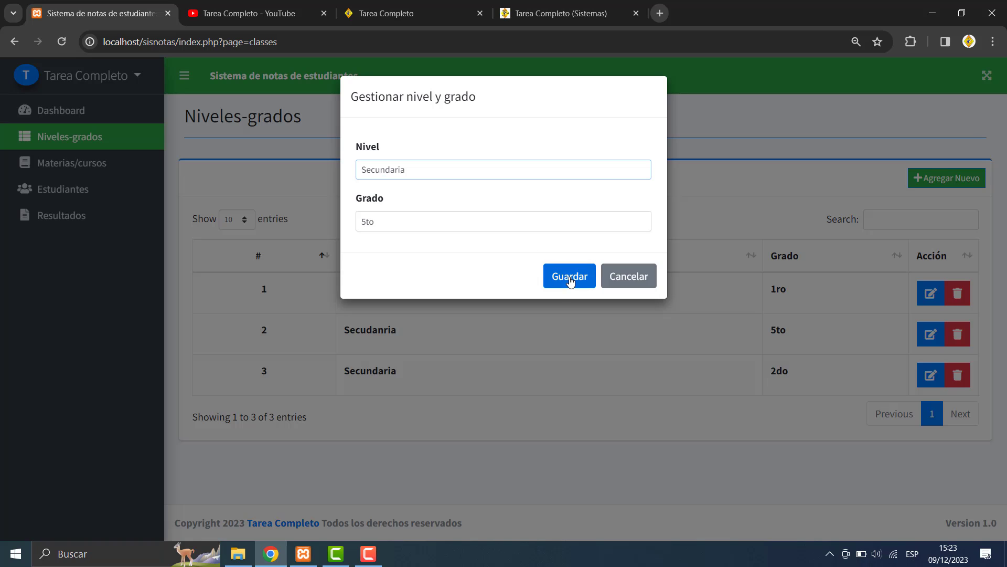
left_click(570, 279)
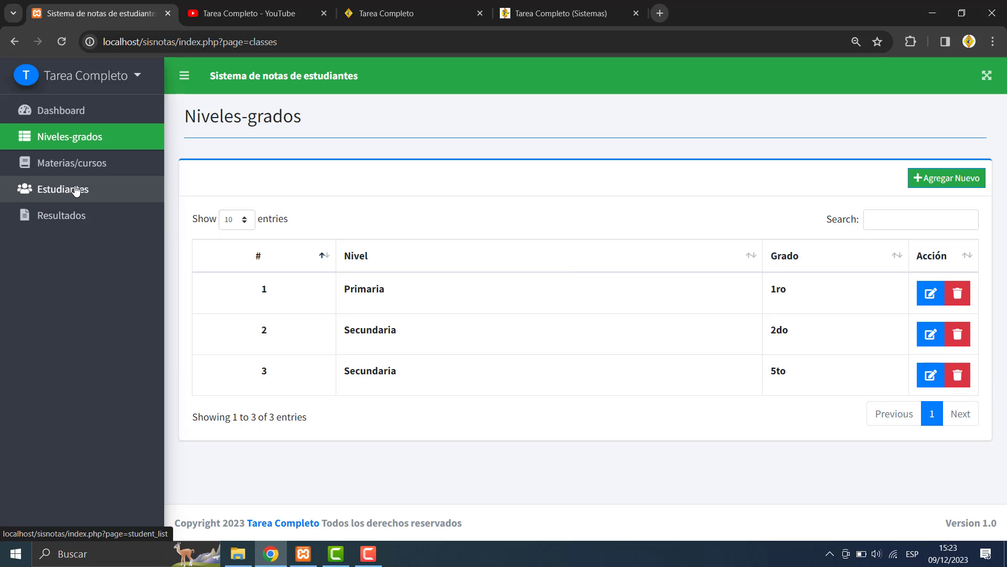
- Open the Estudiantes list, cancel a test delete, and clear a test 'asdf' search
left_click(86, 199)
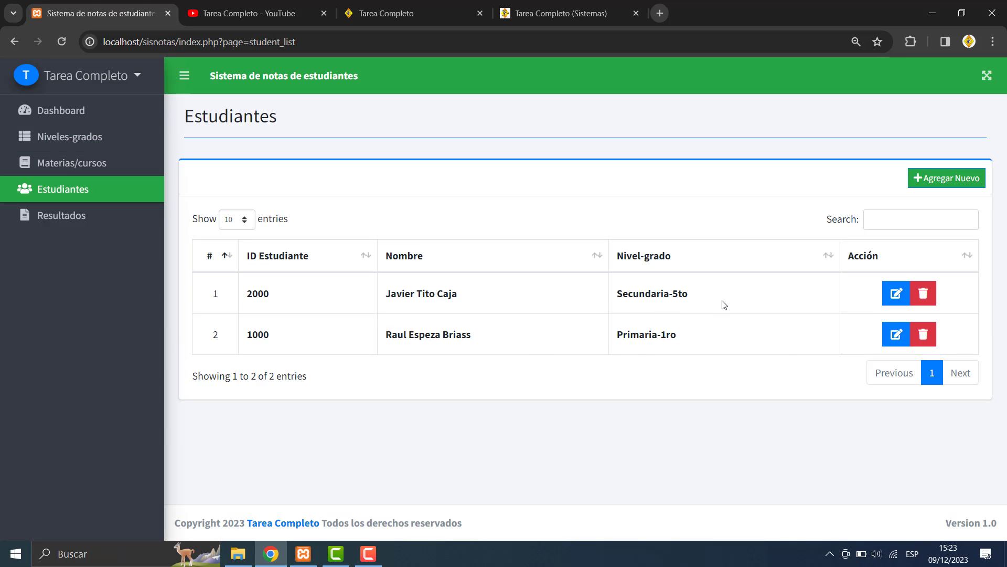
left_click(925, 335)
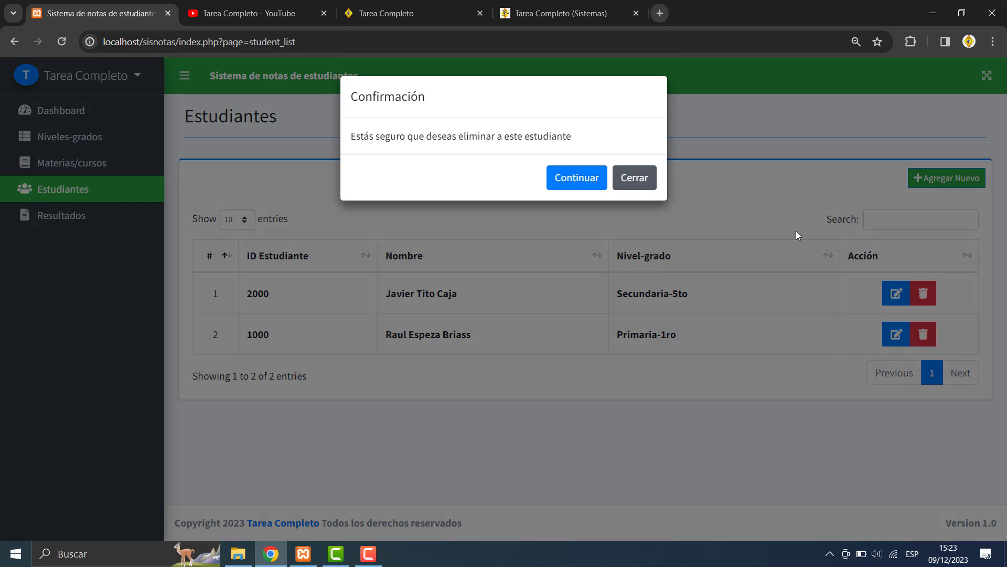
left_click(628, 175)
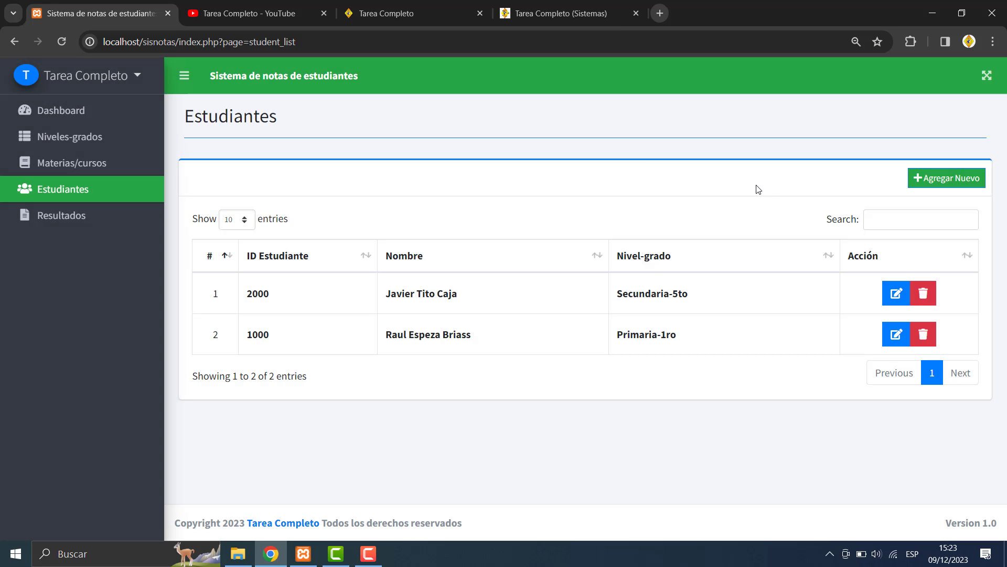
left_click(883, 223)
type("asdf")
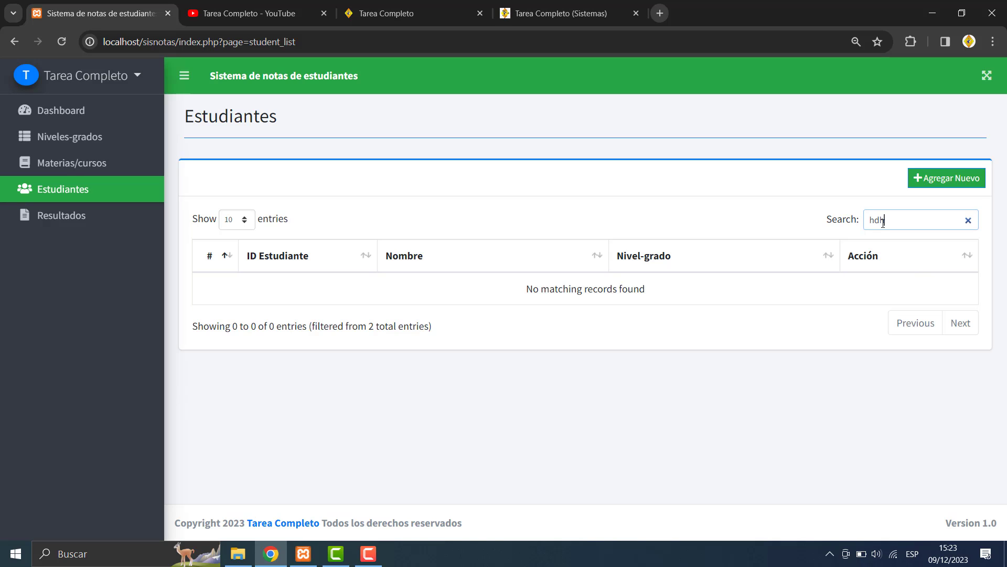
key("BackSpace")
key("BackSpace")
key("BackSpace")
key("BackSpace")
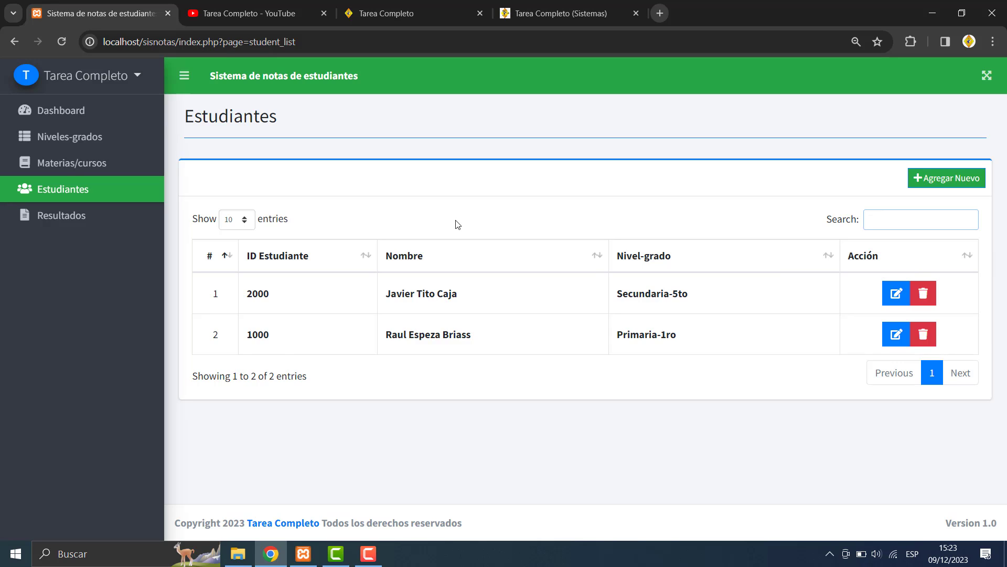
- Highlight the ID text of the two enrolled students in the list
left_click(278, 297)
left_click_drag(278, 297, 244, 295)
left_click_drag(282, 337, 245, 332)
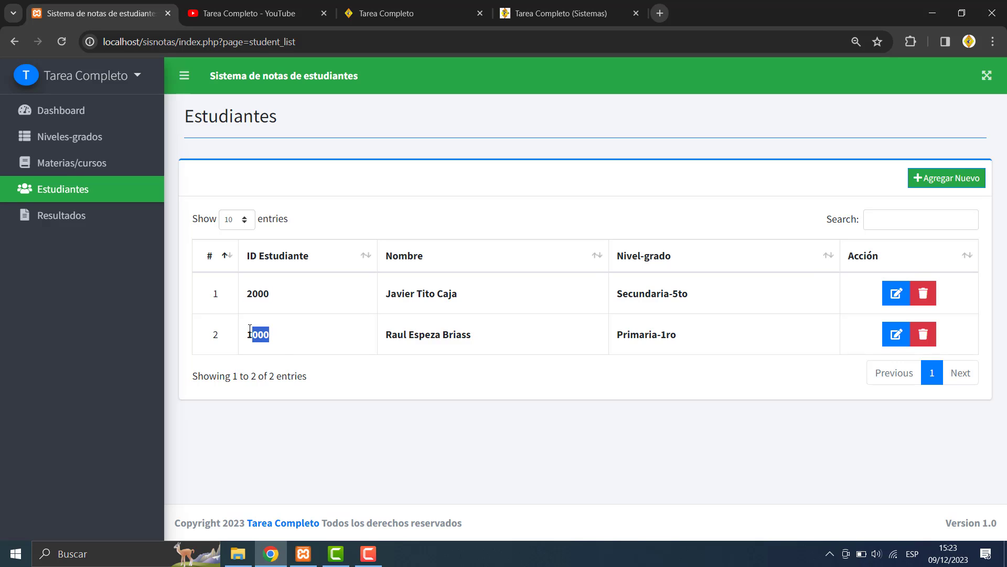
left_click(283, 297)
left_click_drag(284, 297, 242, 292)
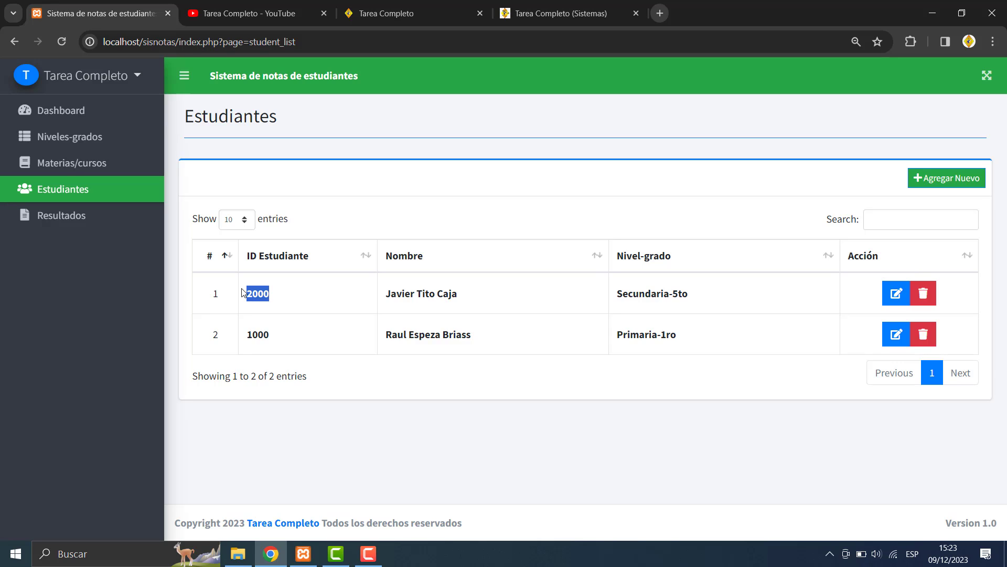
left_click(277, 341)
left_click_drag(277, 341, 243, 335)
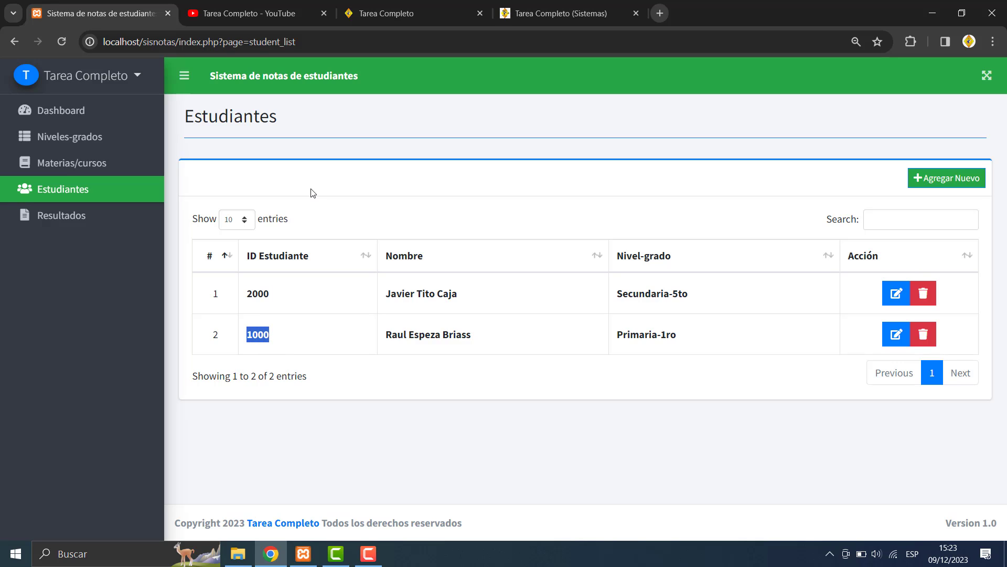
- Open Resultados de notas and highlight the recorded result's subject count of 2
left_click(76, 224)
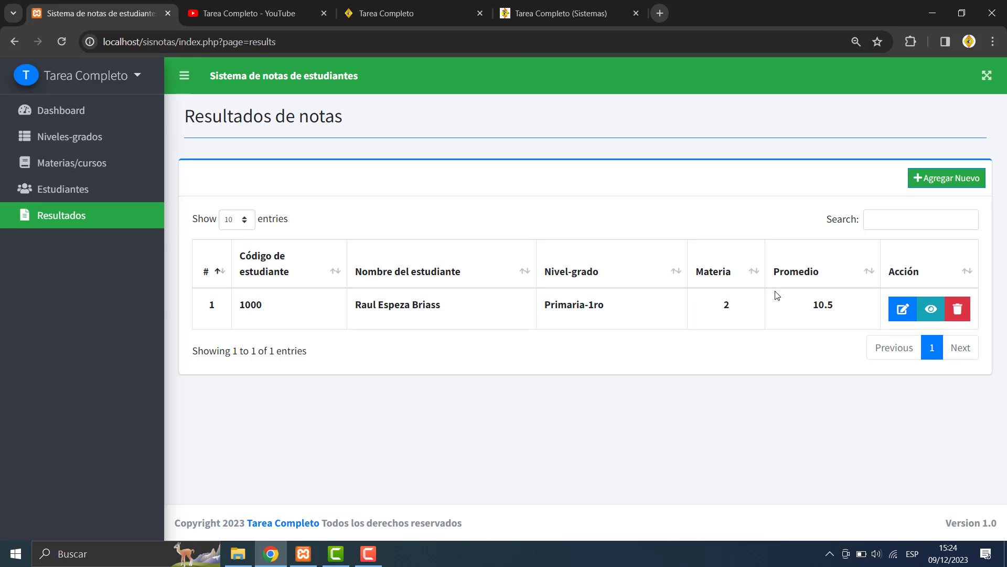
left_click_drag(723, 308, 733, 304)
- View student 1000's grades (Educación Civica 10, Aritmética 11, average 10.50) and print them
left_click(931, 310)
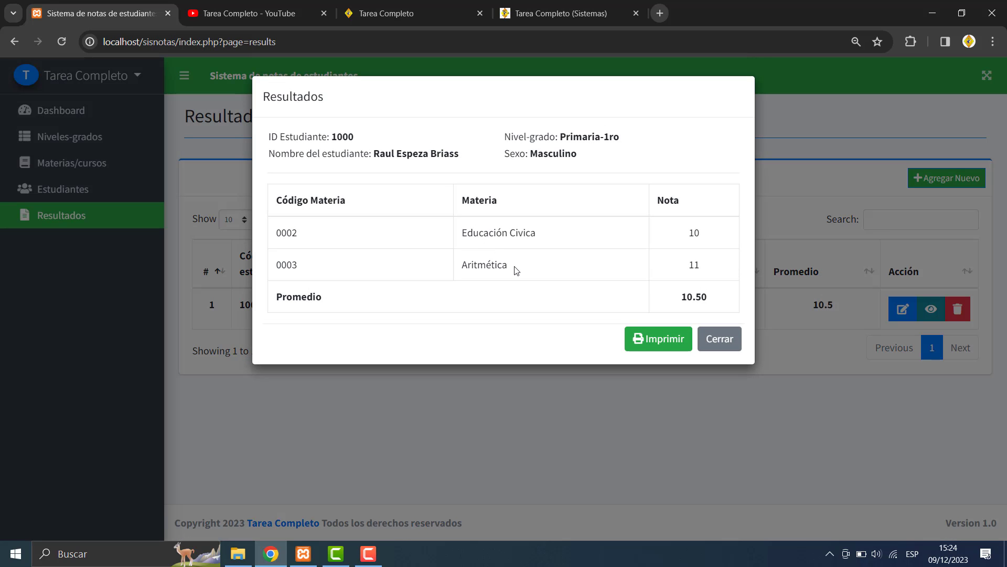
left_click_drag(534, 277, 292, 232)
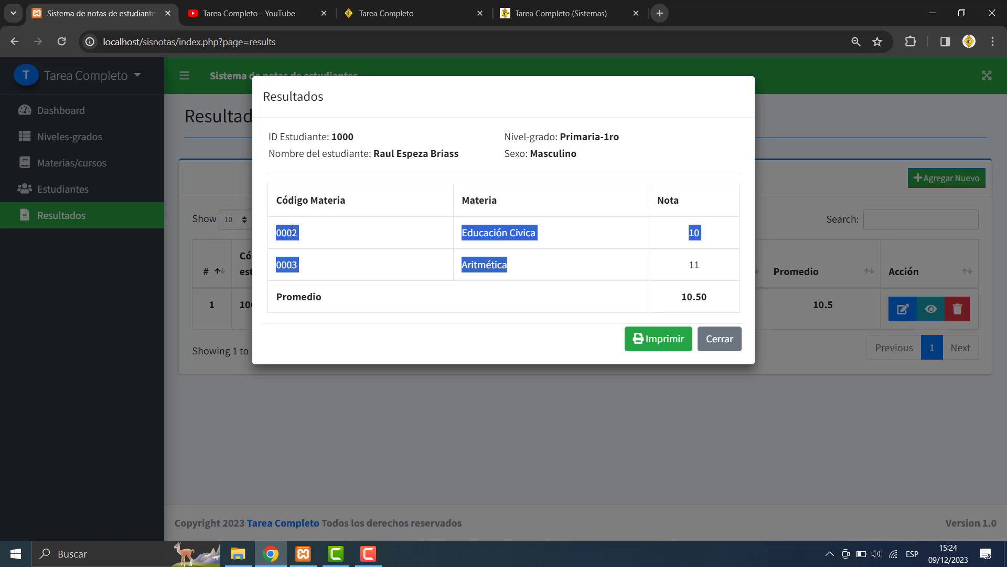
left_click(525, 271)
left_click_drag(711, 299, 319, 98)
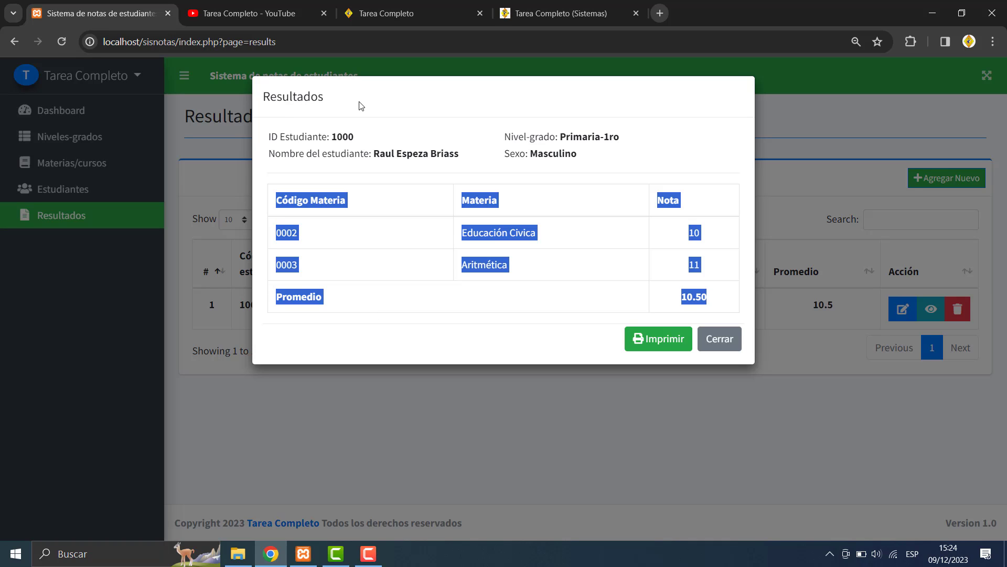
left_click(361, 144)
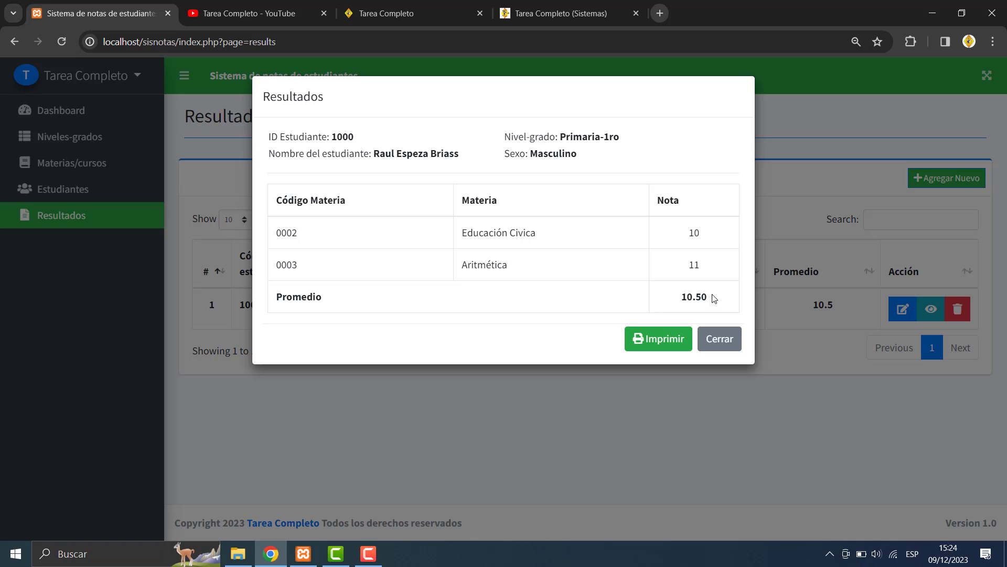
left_click(678, 340)
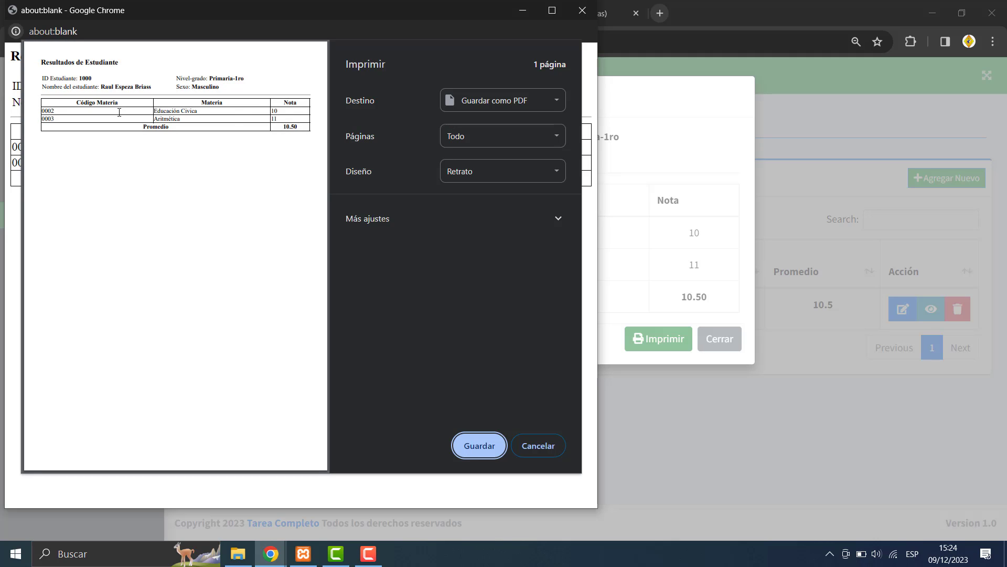
- Maximize the print preview and save student 1000's results as download.pdf
left_click(551, 10)
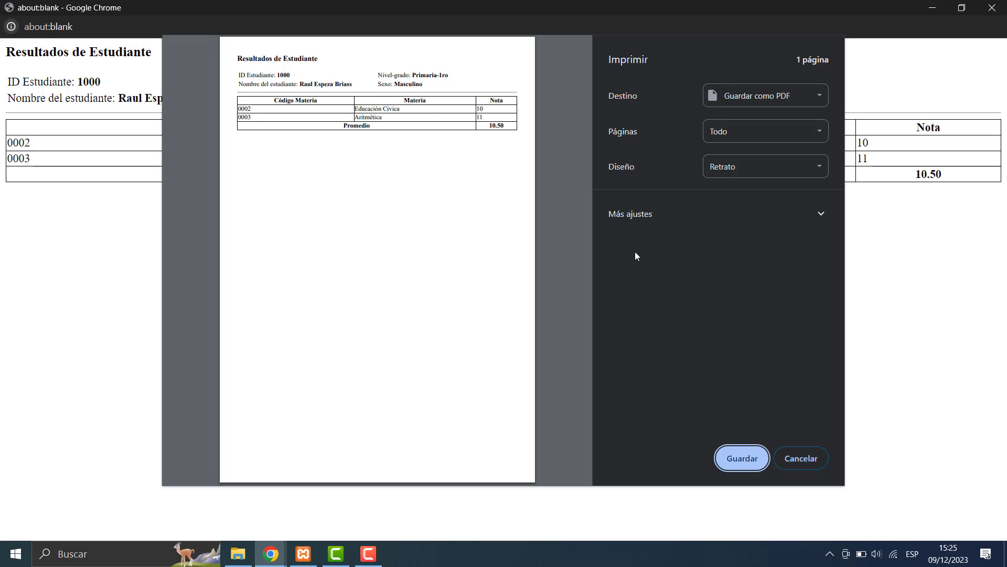
left_click(741, 458)
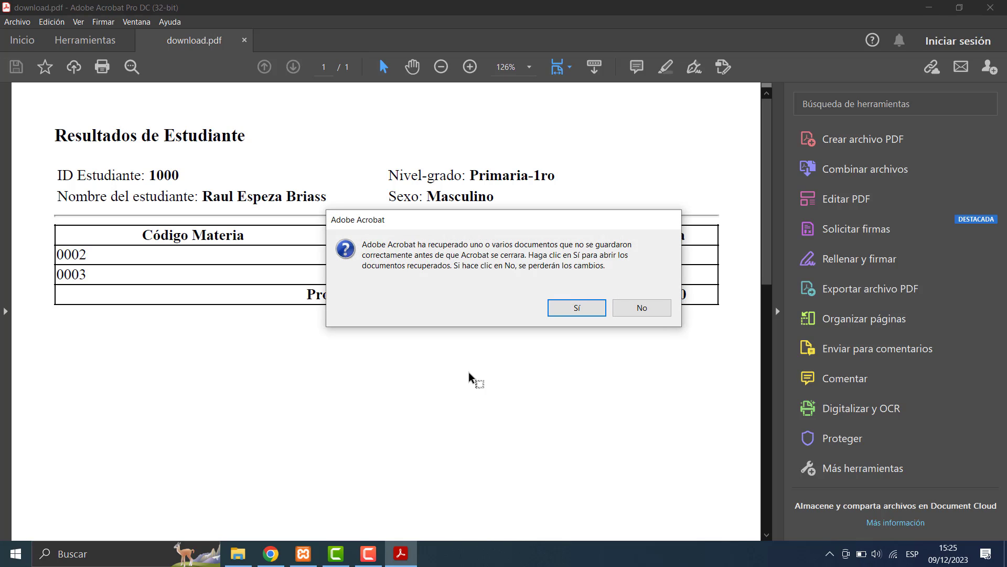
- Decline Acrobat's document recovery and close Acrobat to return to Chrome
left_click(655, 312)
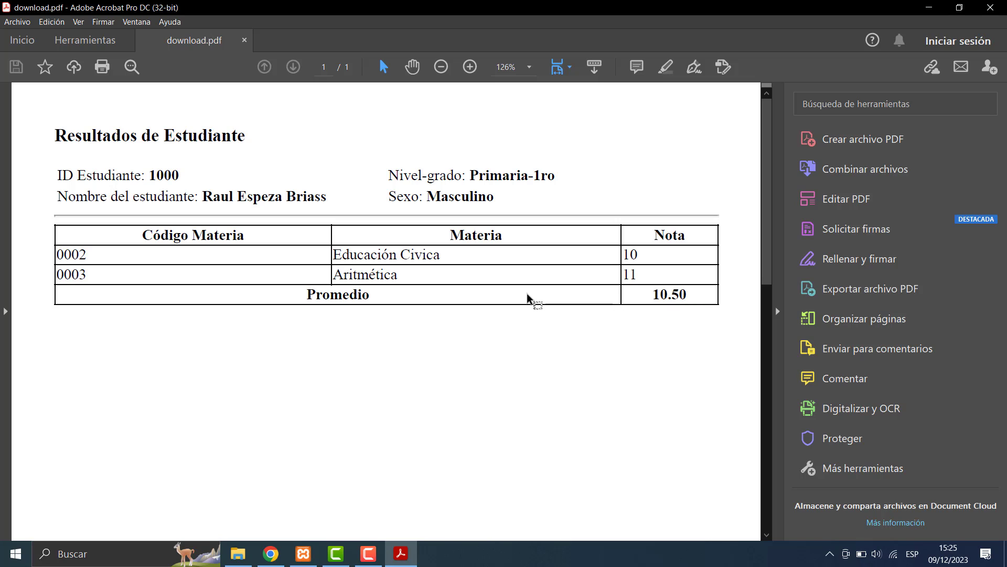
left_click(990, 8)
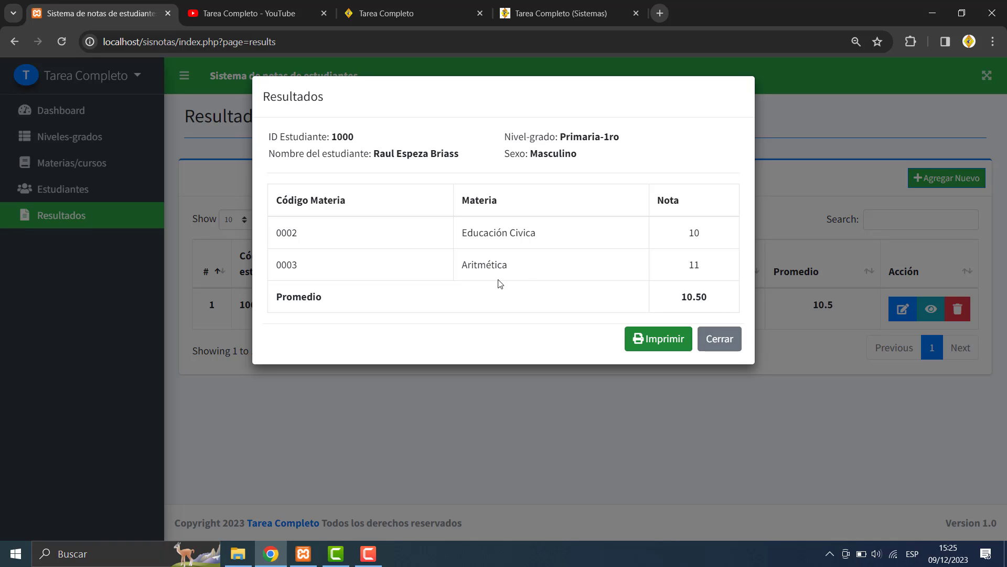
- Start a new result for the Secundaria-5to student with subject 0001 Religión graded 10
left_click(733, 342)
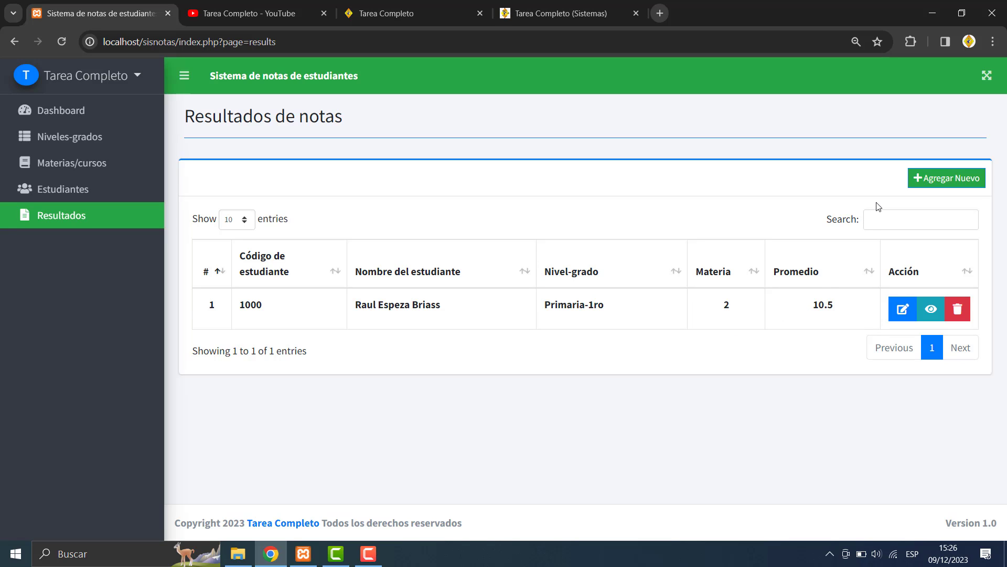
left_click(917, 179)
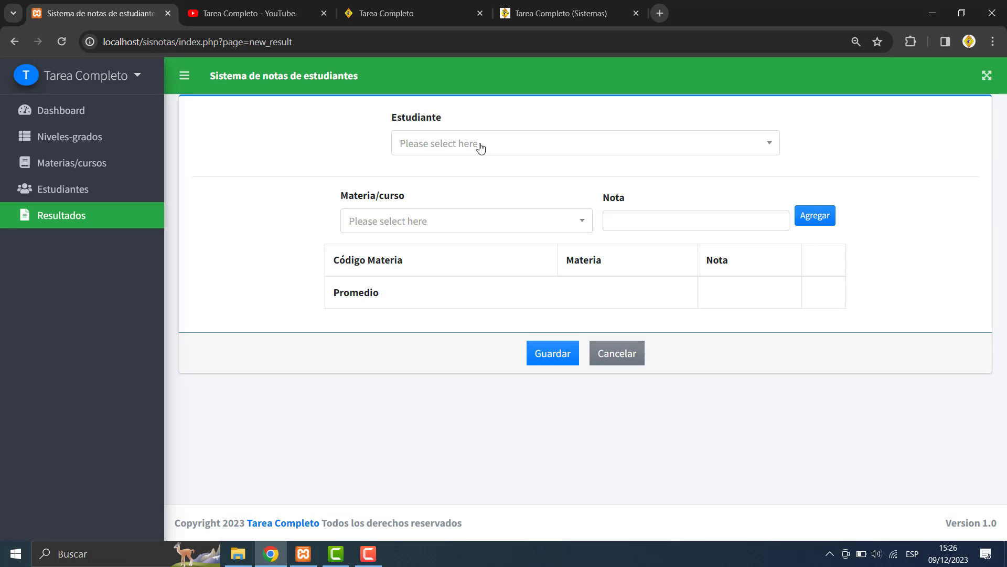
left_click(432, 142)
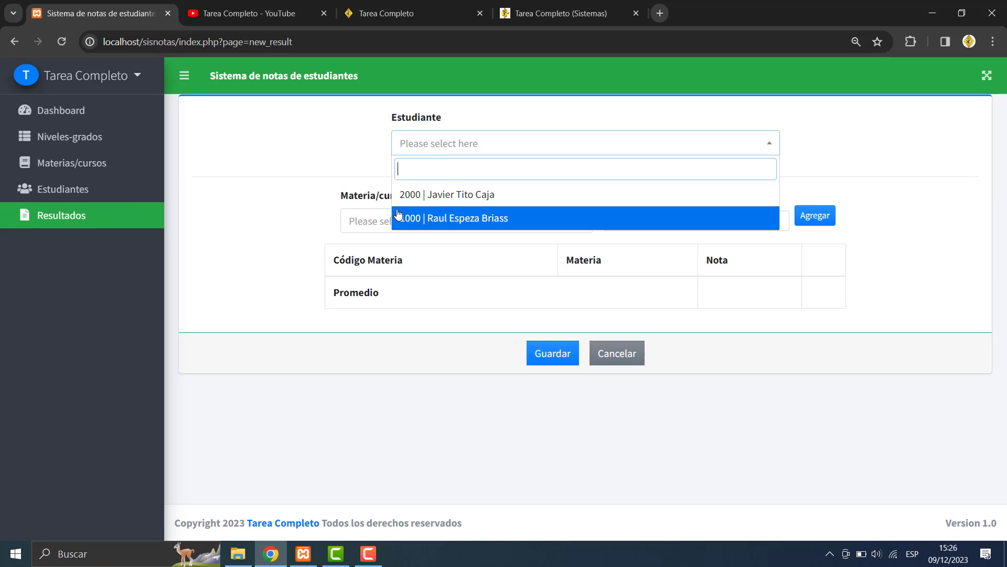
left_click(439, 195)
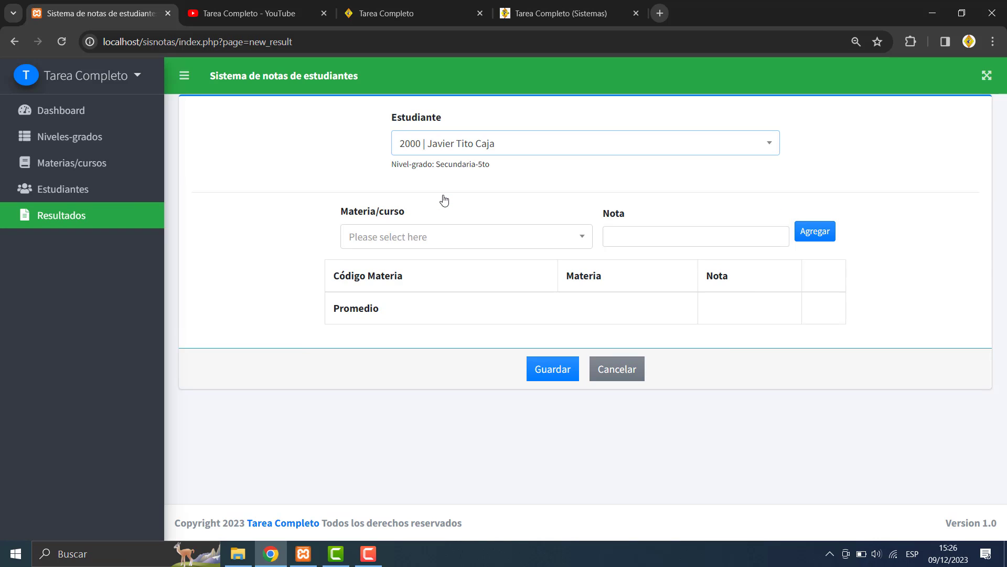
left_click(392, 241)
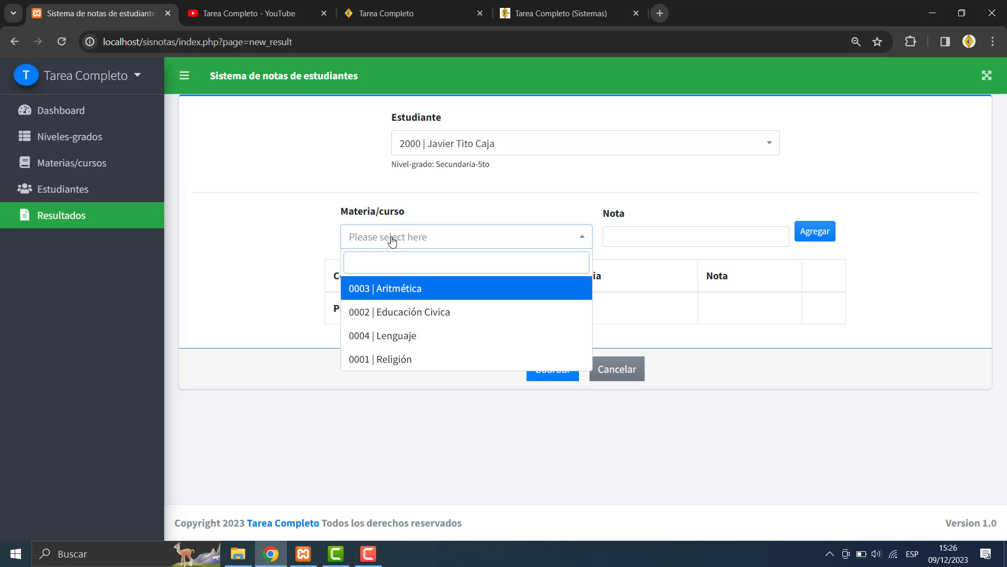
left_click(397, 359)
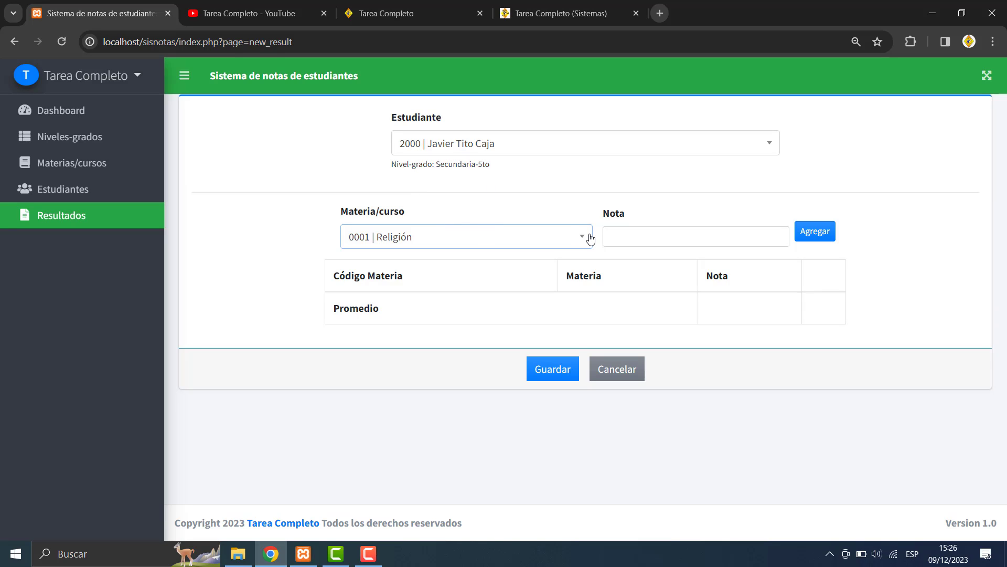
left_click(641, 233)
type("10")
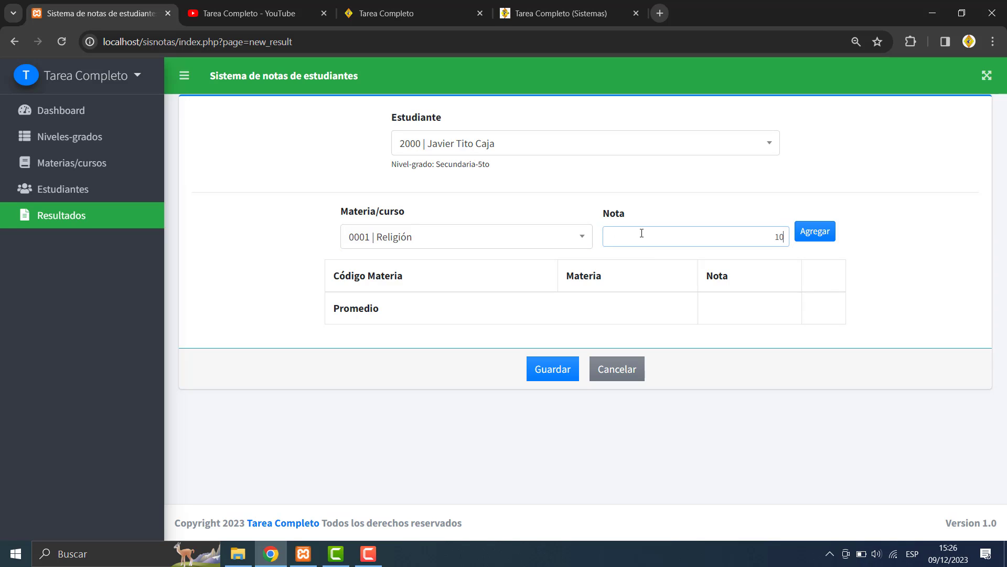
left_click(816, 231)
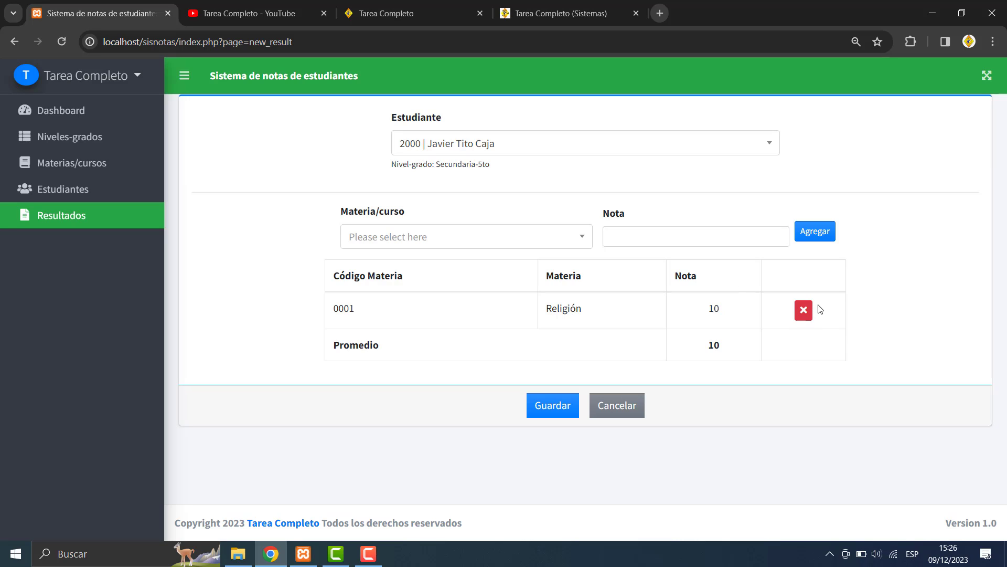
- Remove the Religión row and re-add Religión with a grade of 11 for the same student
left_click(803, 310)
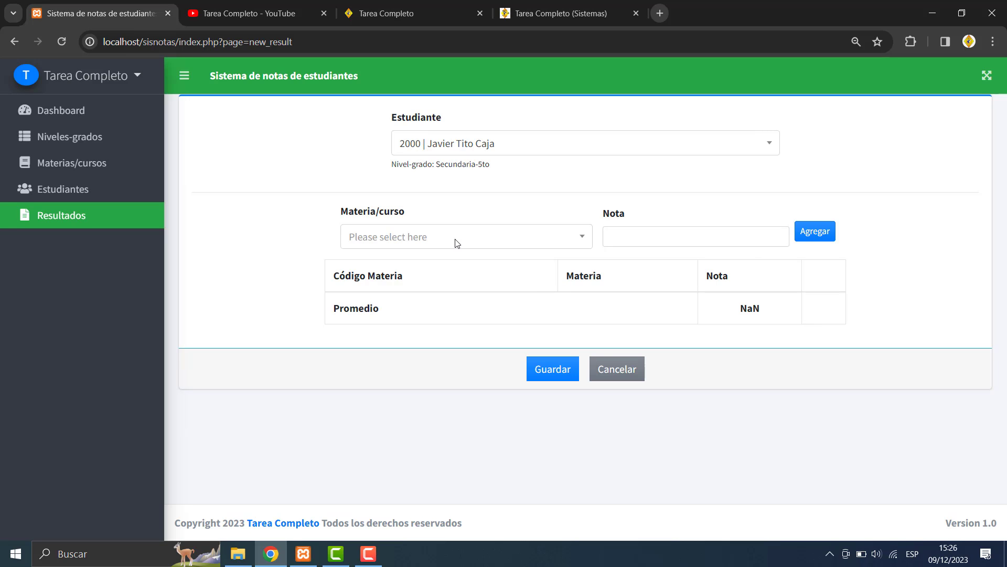
left_click(508, 147)
left_click(447, 194)
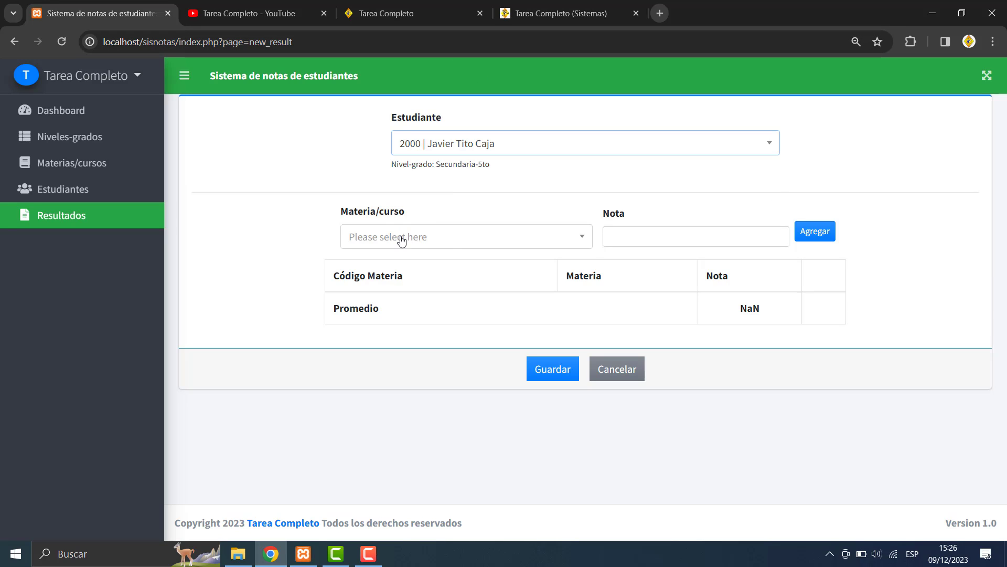
left_click(401, 239)
left_click(391, 358)
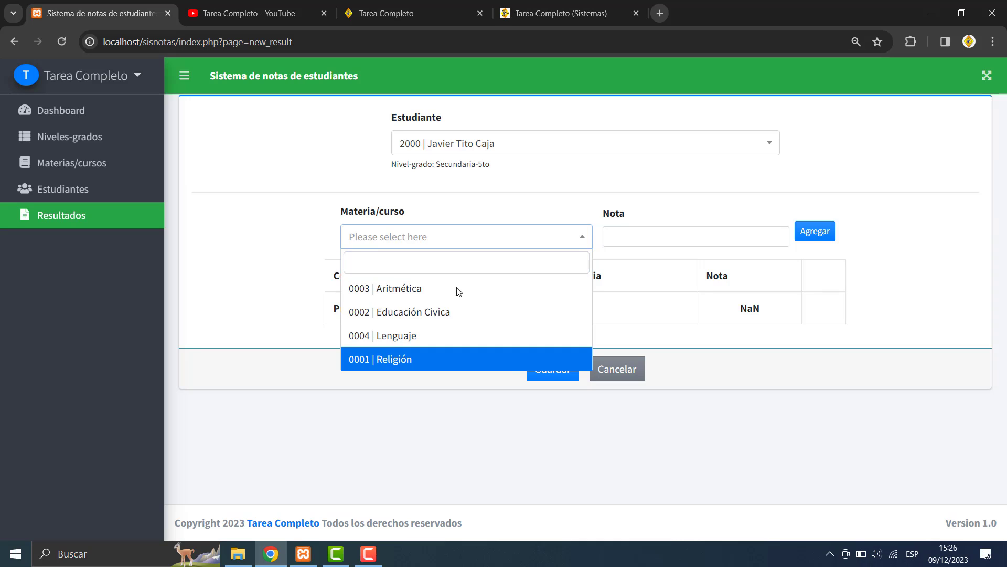
left_click(652, 229)
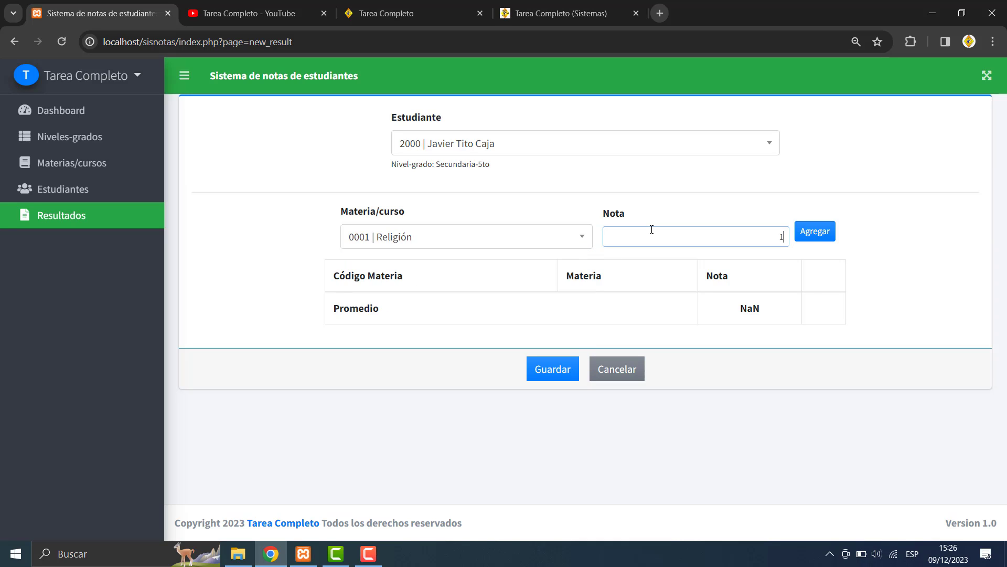
left_click(814, 231)
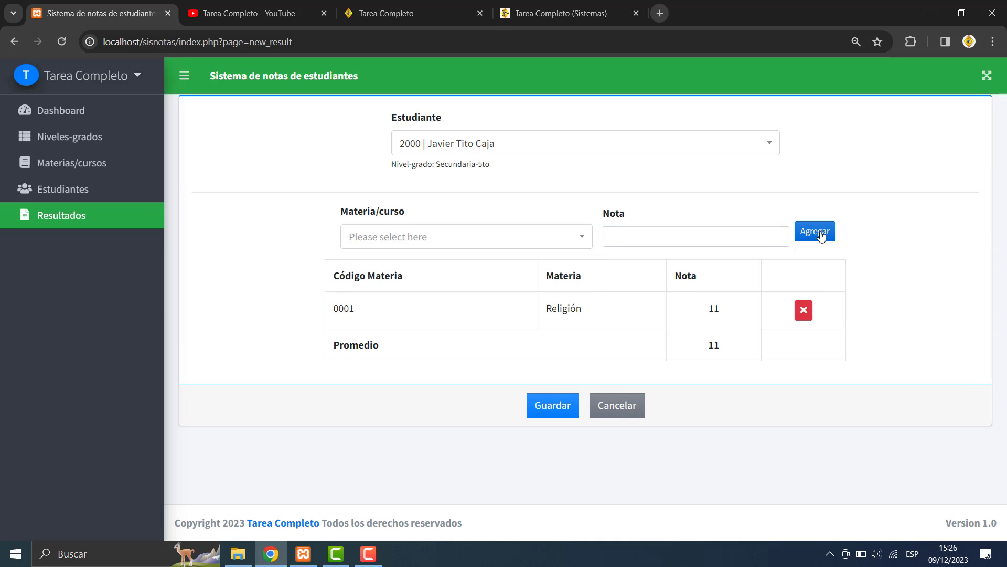
- Add Lenguaje with a grade of 9, bringing the average to 10
left_click(486, 142)
left_click(446, 194)
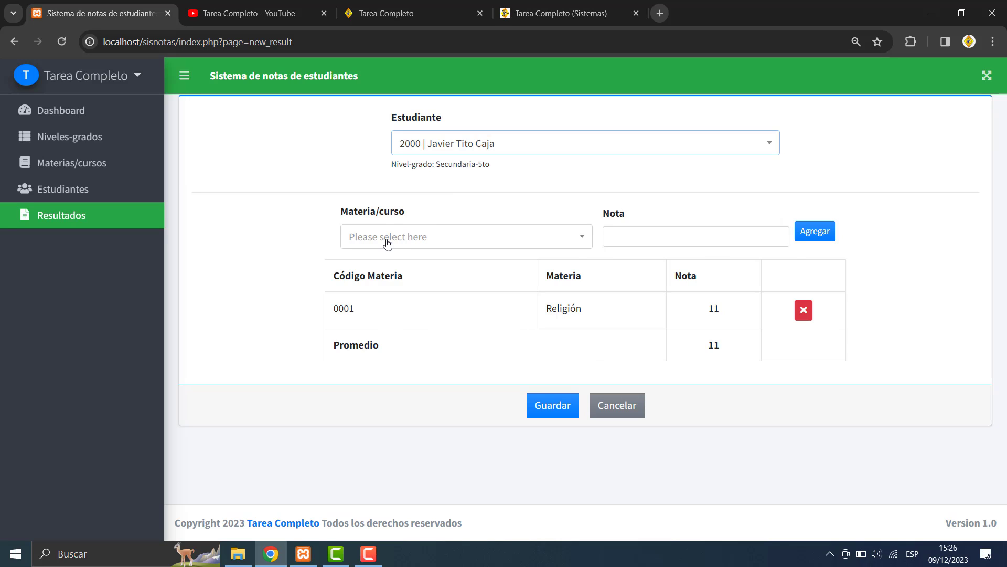
left_click(386, 240)
left_click(385, 336)
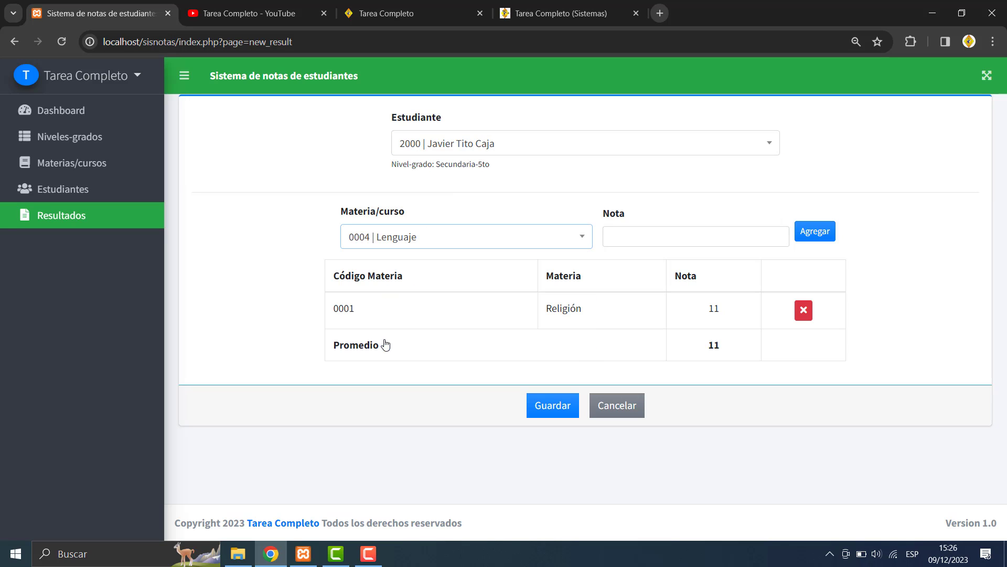
left_click(665, 243)
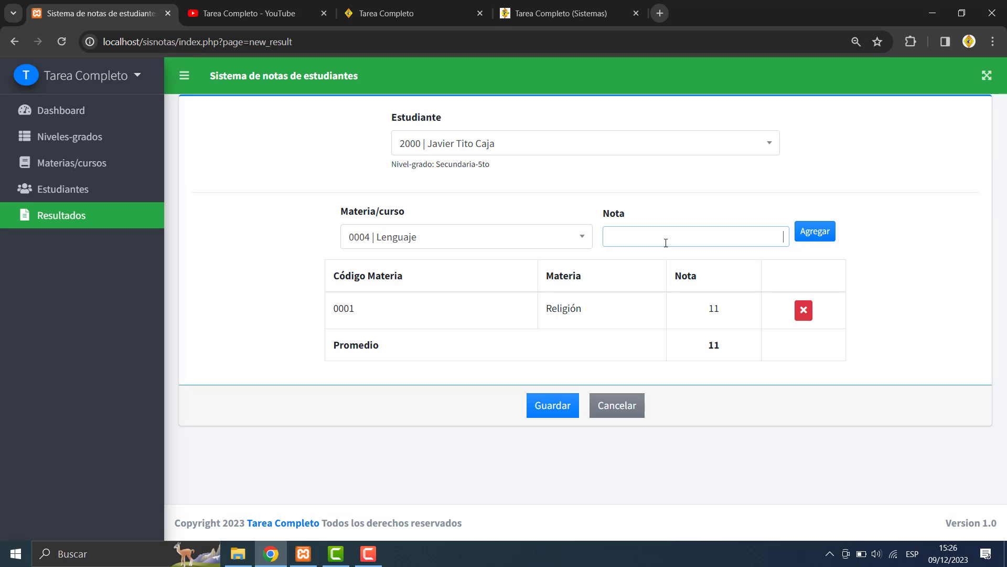
left_click(811, 236)
- Try adding Lenguaje again with 15 and get the duplicate-subject error
left_click(415, 234)
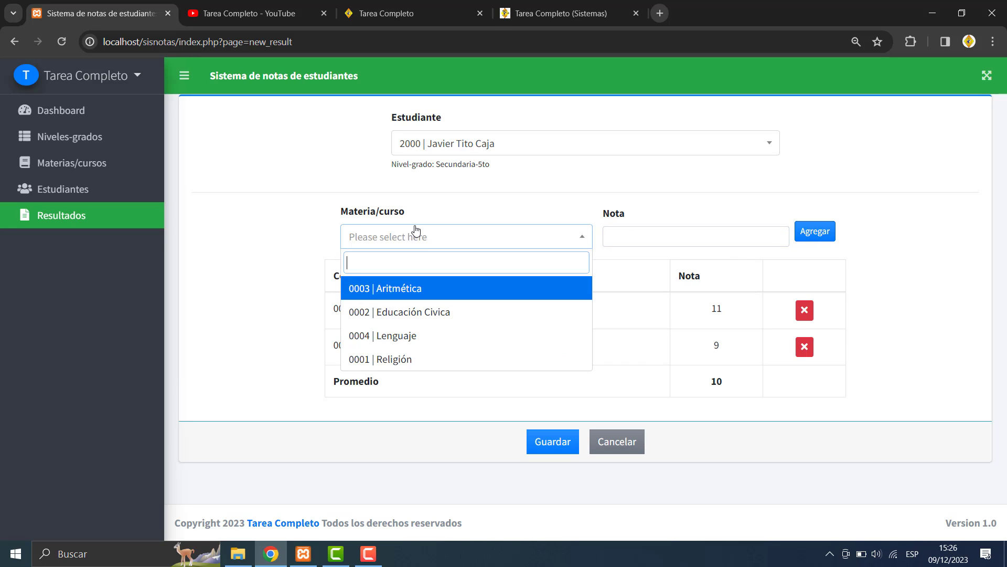
left_click(412, 336)
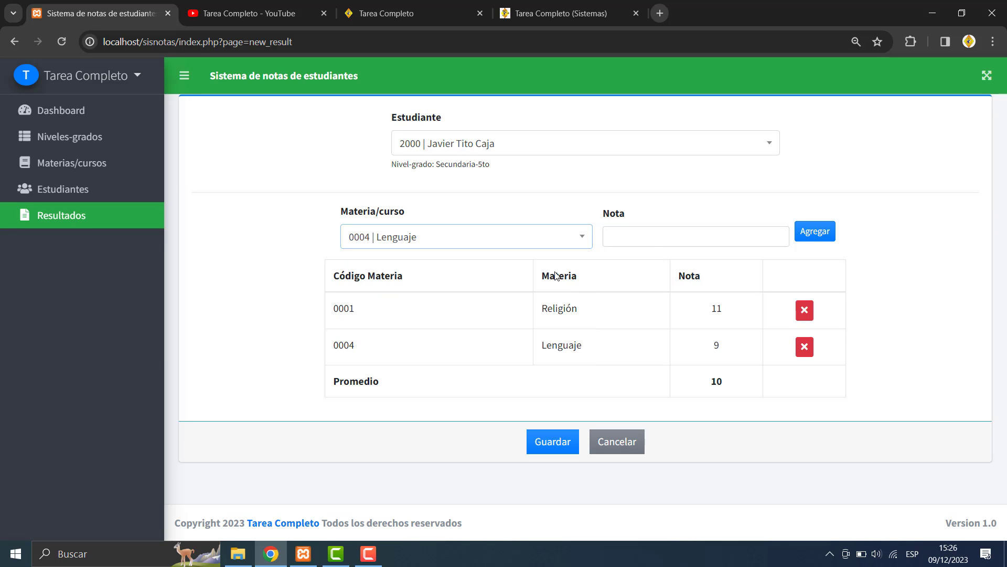
left_click(654, 242)
type("15")
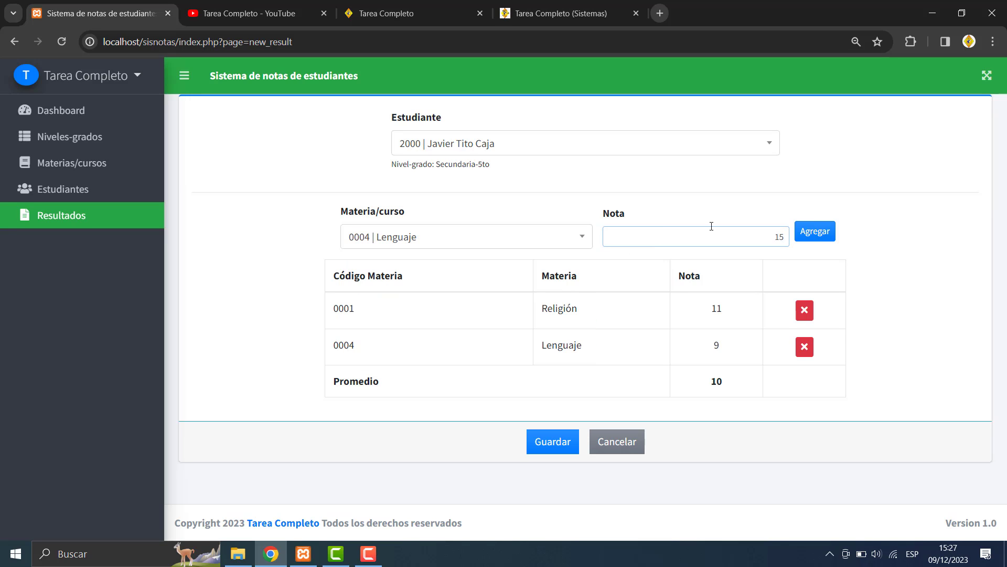
left_click(815, 231)
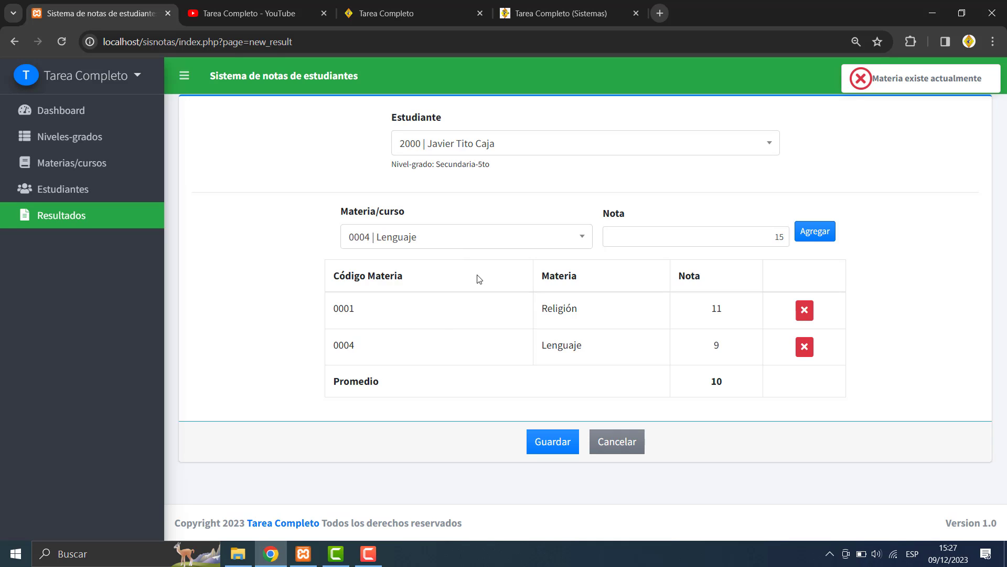
left_click(407, 237)
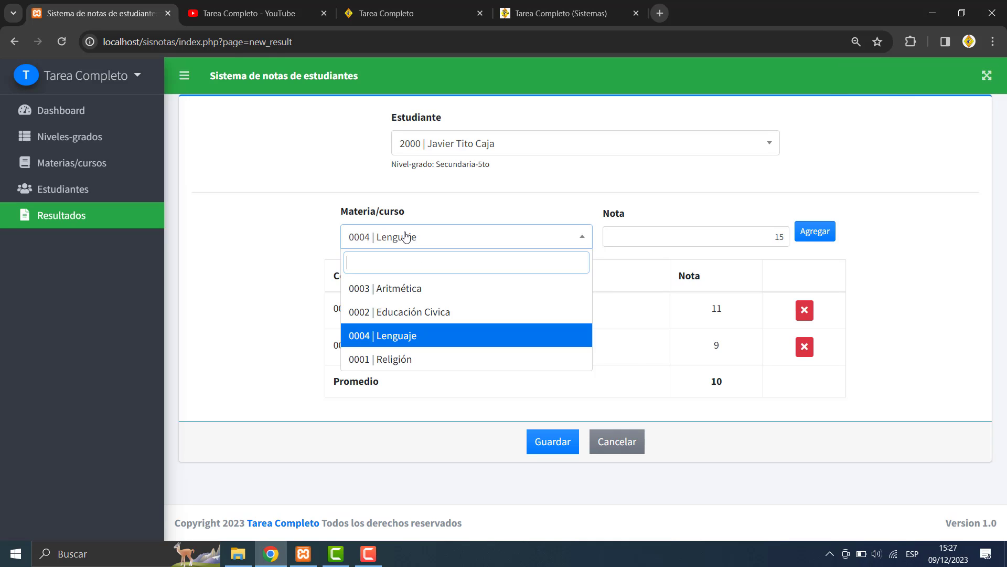
- Add Educación civica with 15 and Aritmética with 20 to student 2000's result
left_click(405, 311)
left_click(819, 235)
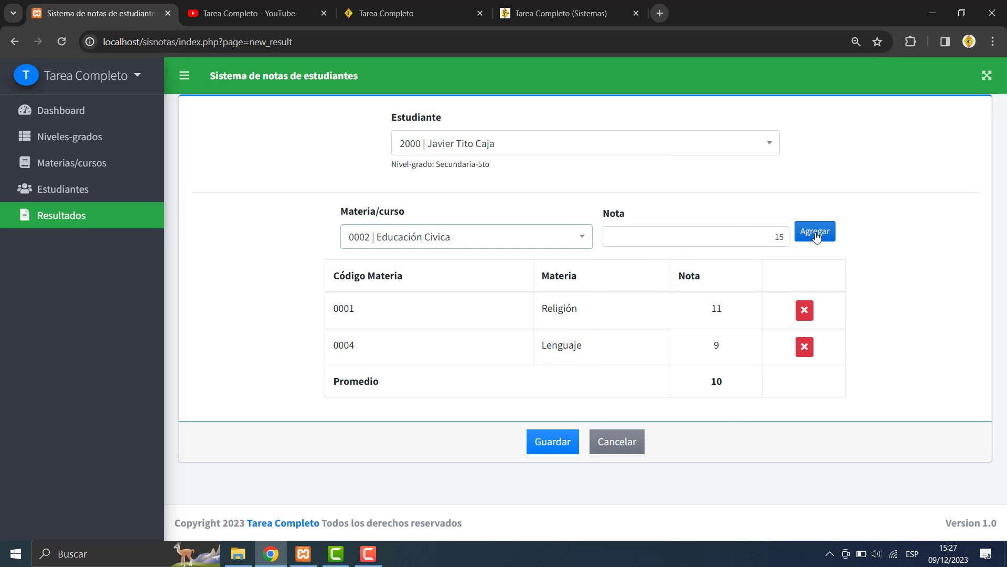
left_click(427, 233)
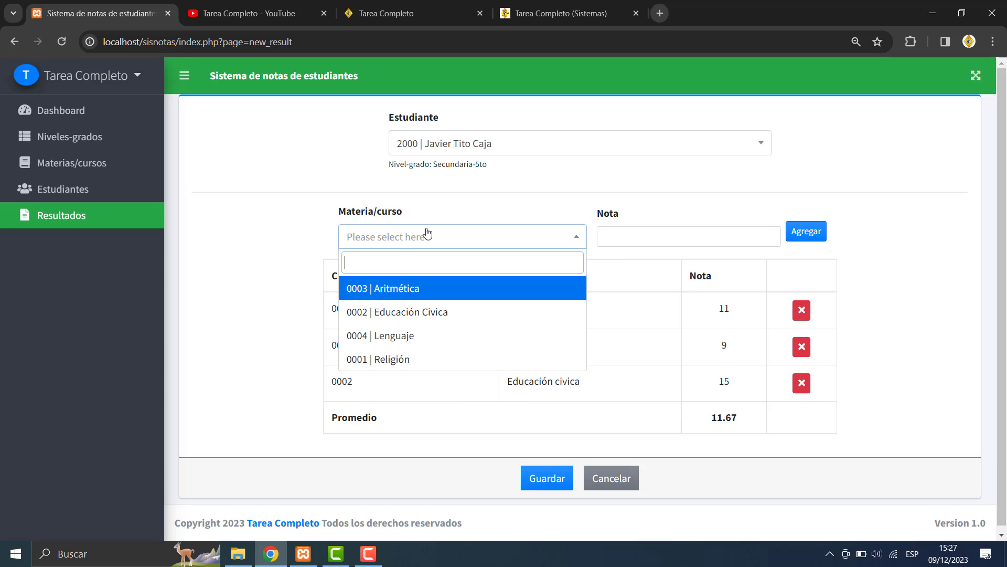
left_click(404, 287)
left_click(674, 241)
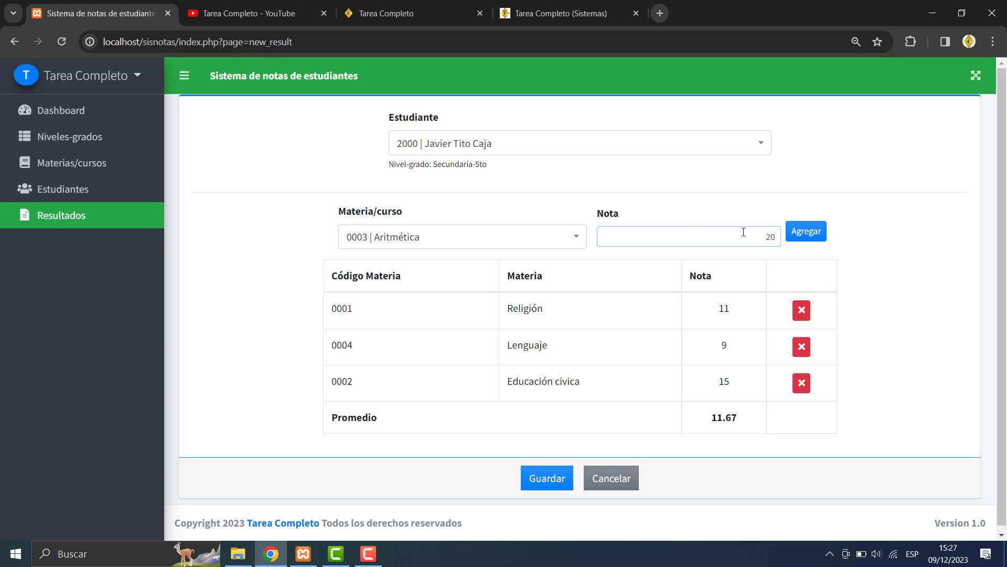
left_click(808, 232)
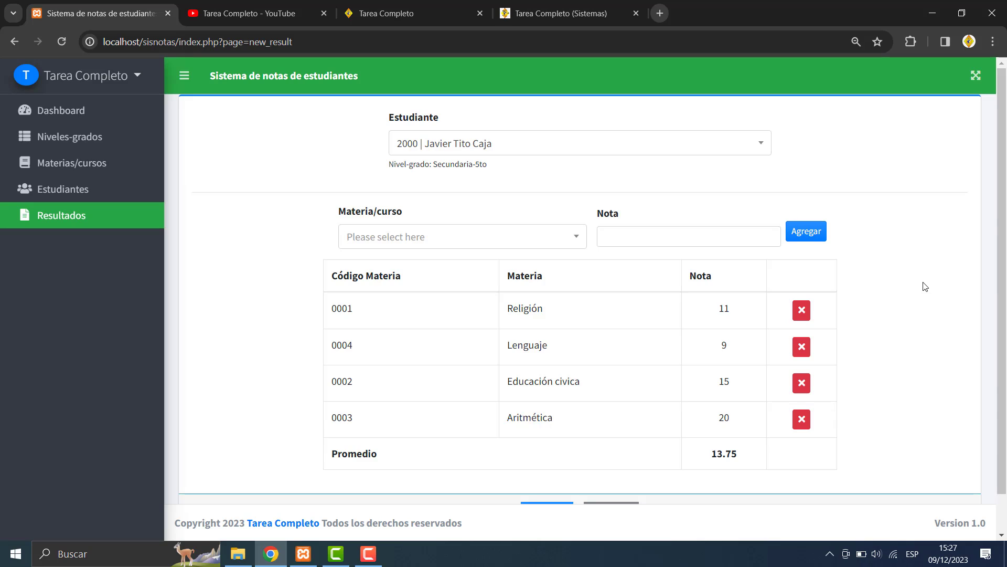
scroll(925, 286, "down", 1)
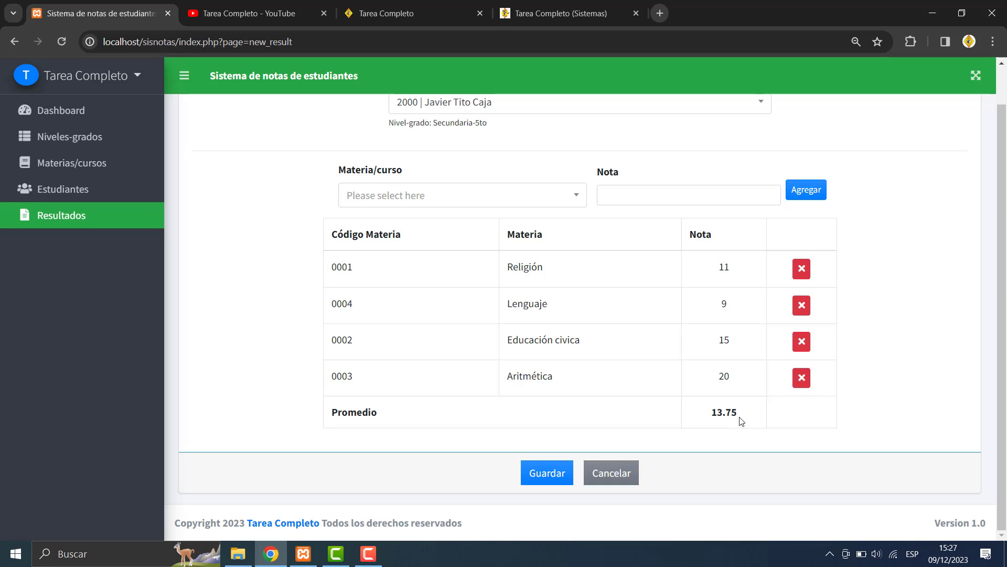
- Save student 2000's four-subject result, view it, and send the report to print
left_click(546, 481)
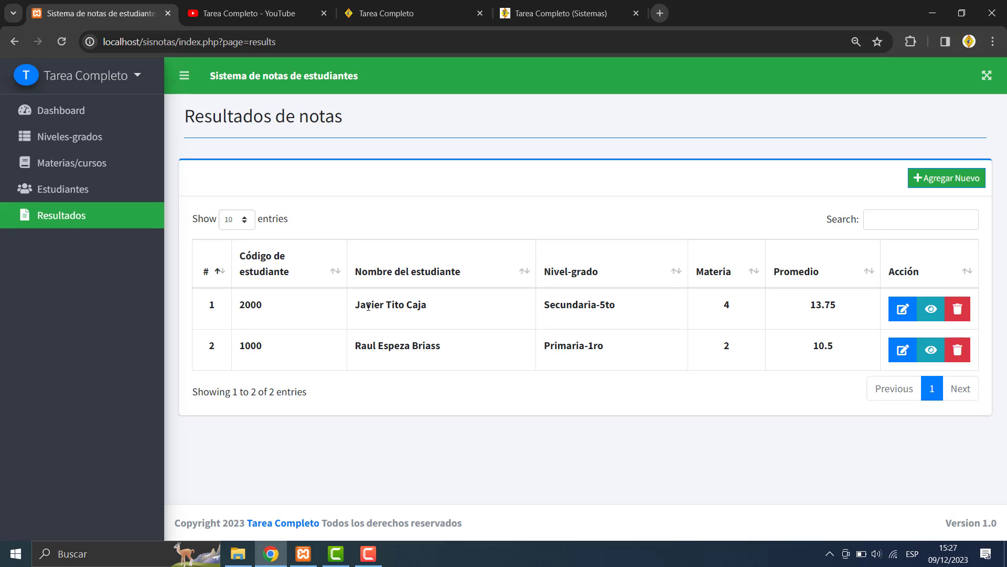
left_click(932, 314)
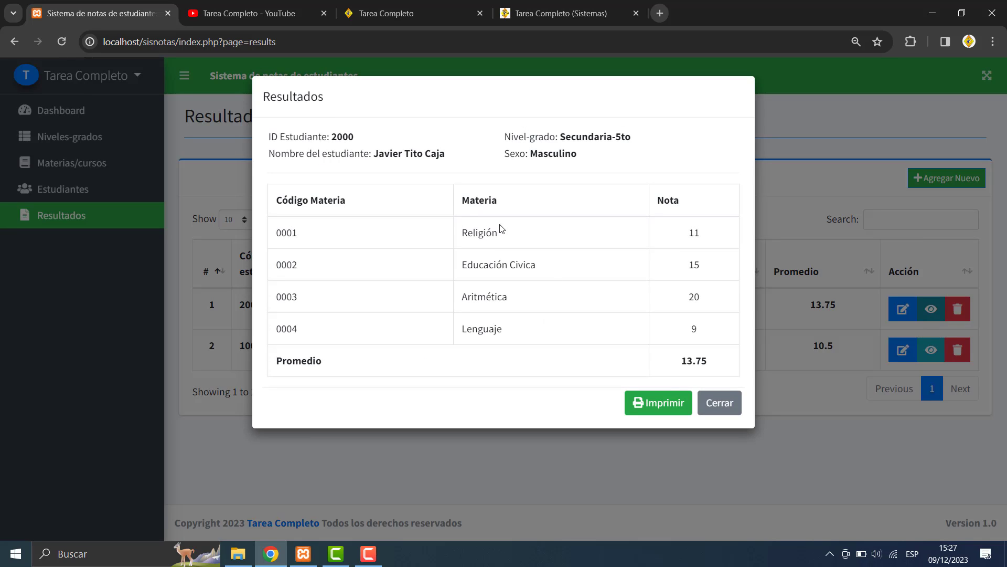
left_click(663, 403)
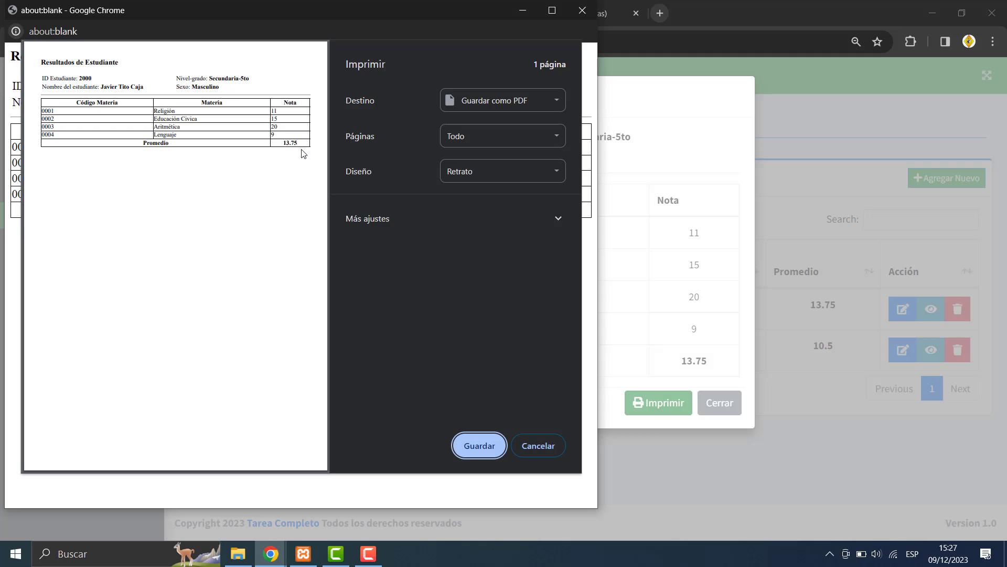
- Maximize student 2000's report preview, then cancel printing and close the print window
left_click(551, 15)
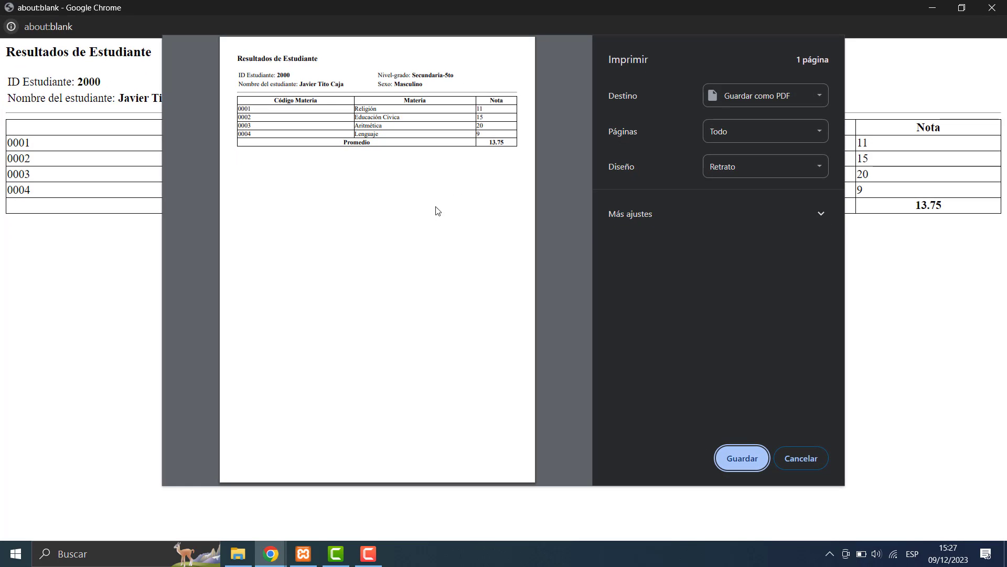
left_click(801, 458)
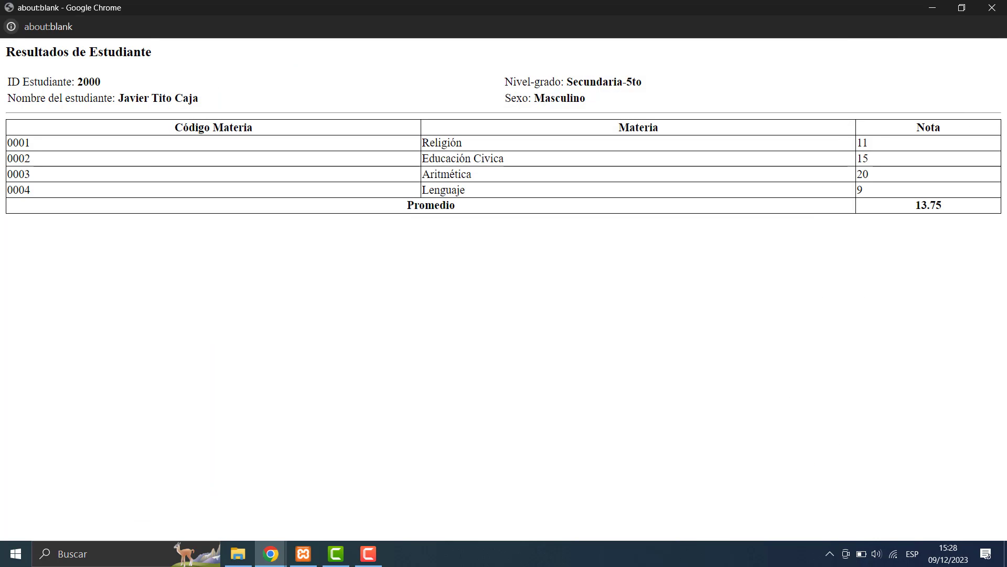
left_click(986, 8)
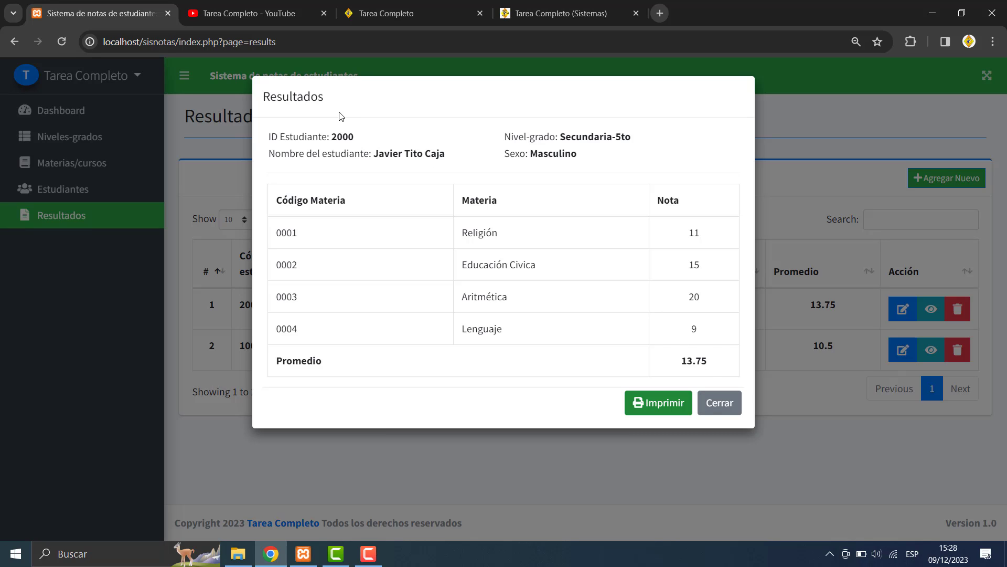
- Close the grade summary, then view and close the Primaria-1ro student's summary
left_click(718, 408)
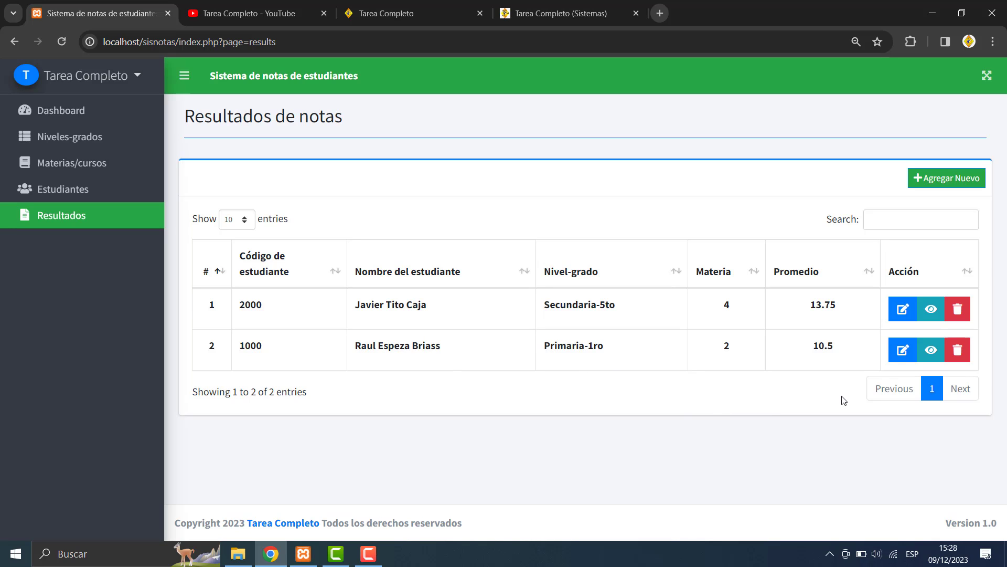
left_click(931, 351)
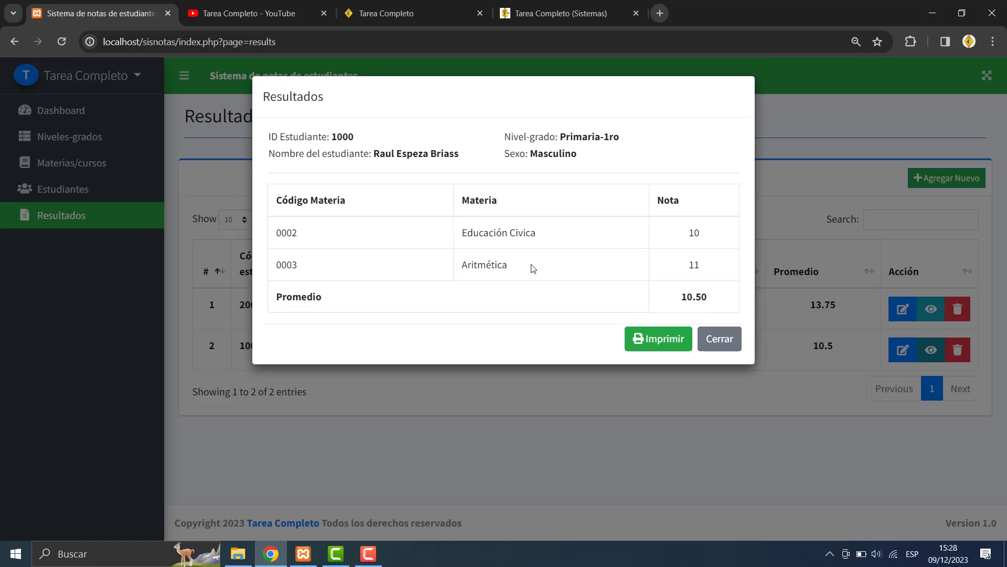
left_click(709, 338)
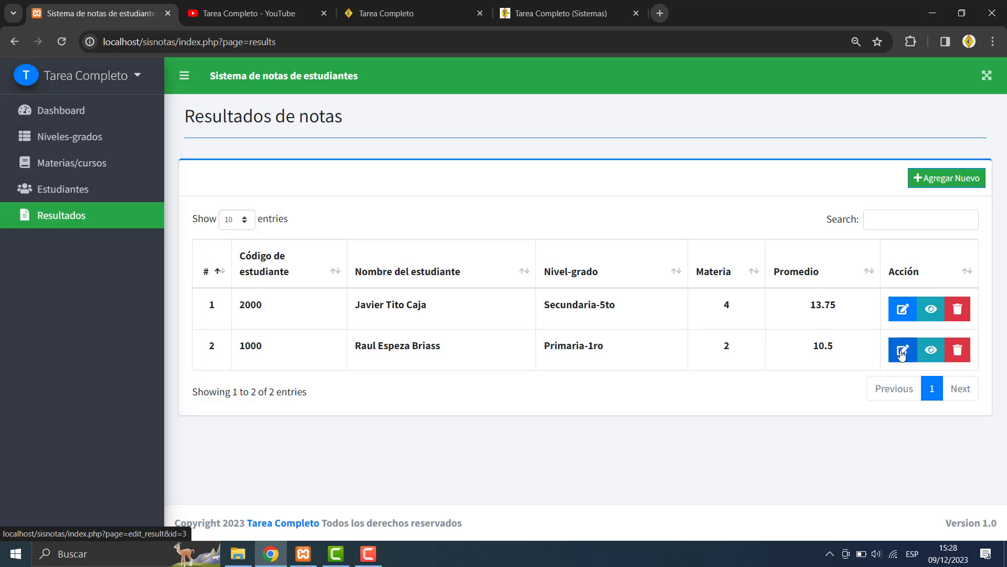
- Add subject 0004 Lenguaje with grade 13 to student 1000's result and save it
left_click(902, 353)
left_click(901, 352)
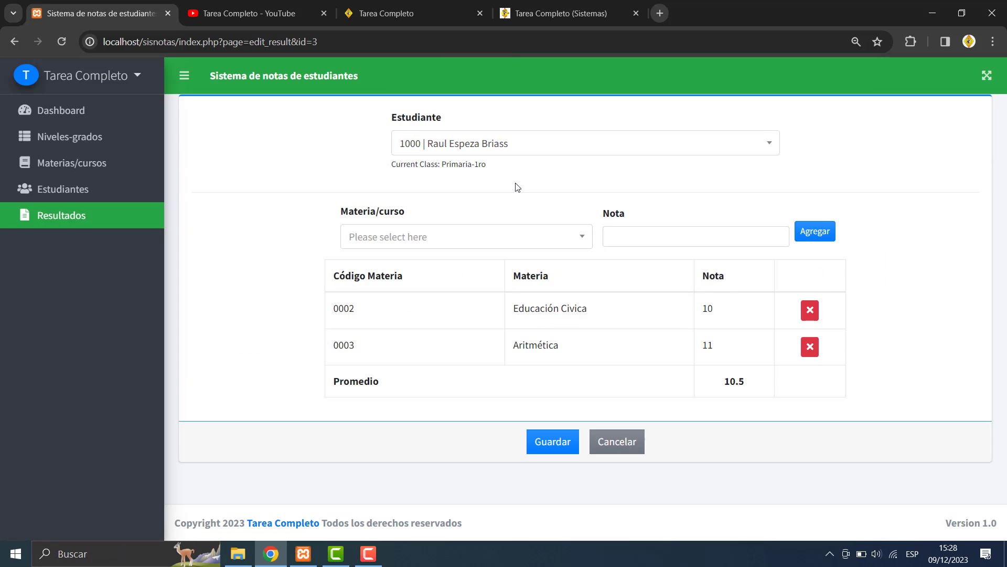
left_click(396, 236)
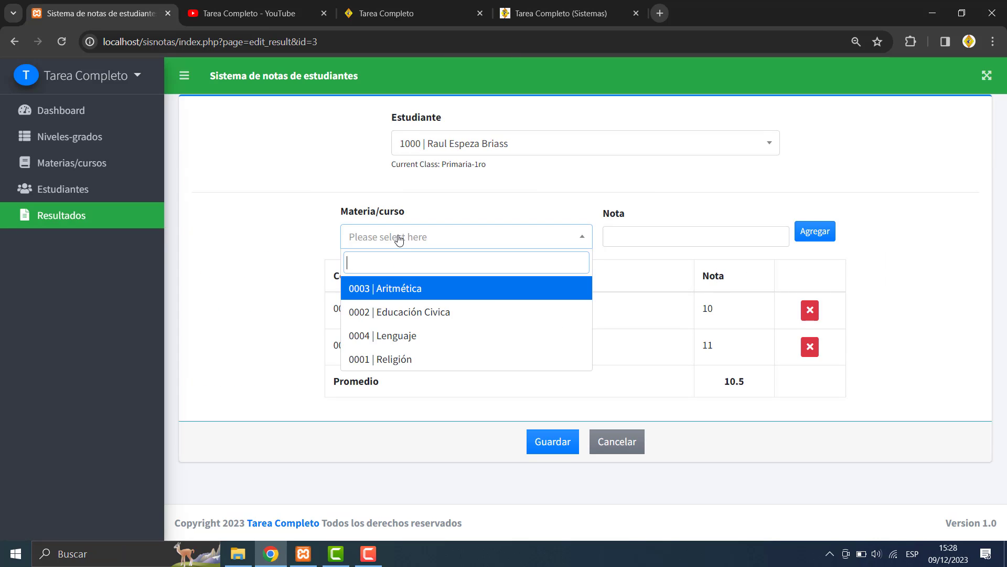
left_click(289, 273)
left_click(444, 239)
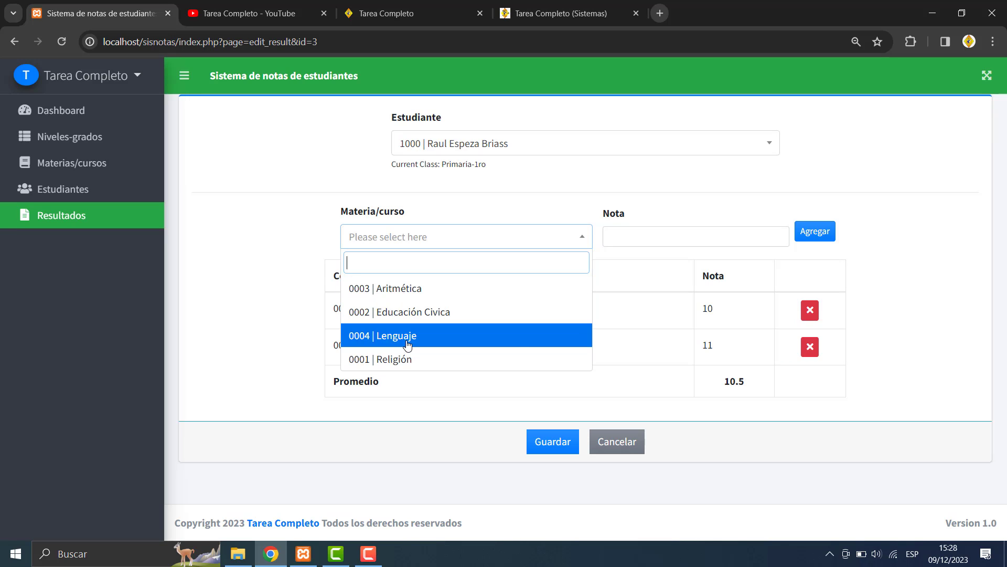
left_click(407, 338)
left_click(713, 242)
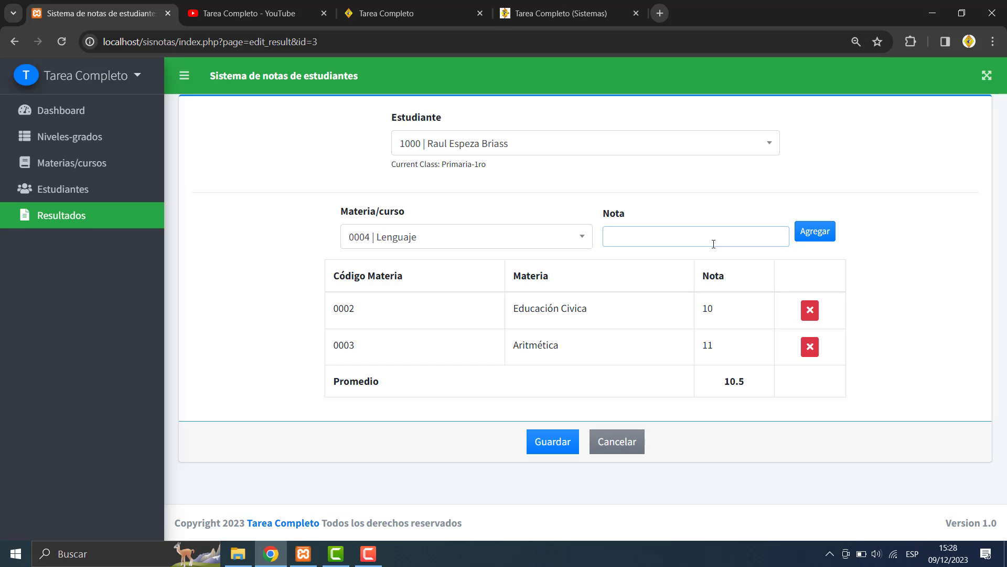
type("13")
left_click(822, 233)
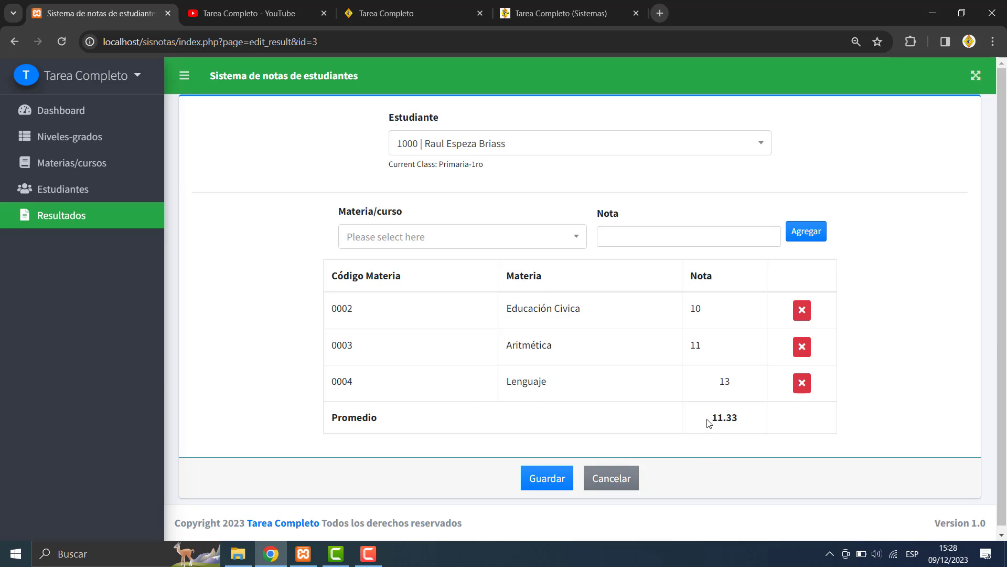
left_click(555, 490)
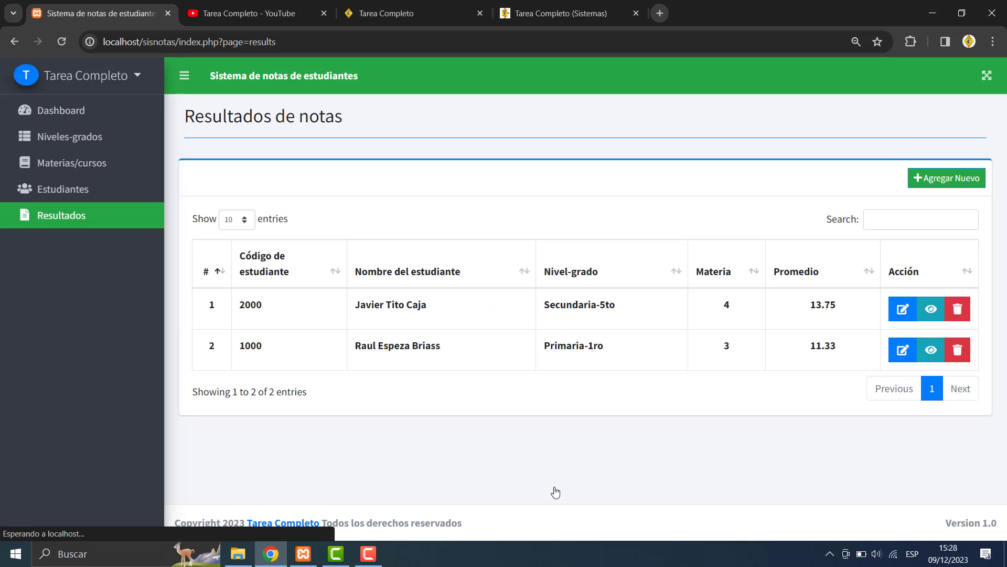
left_click(931, 351)
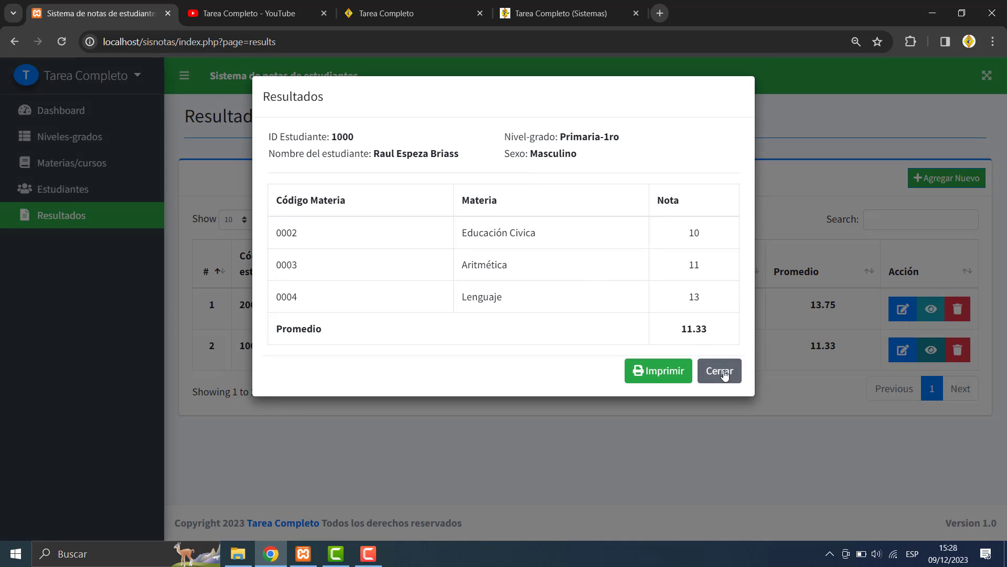
left_click(722, 357)
left_click(931, 308)
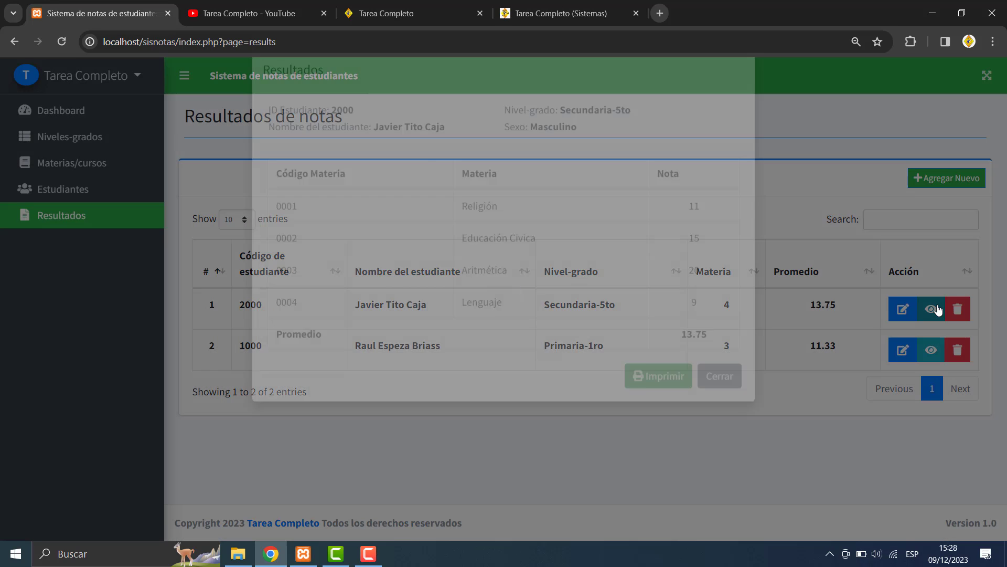
left_click(717, 403)
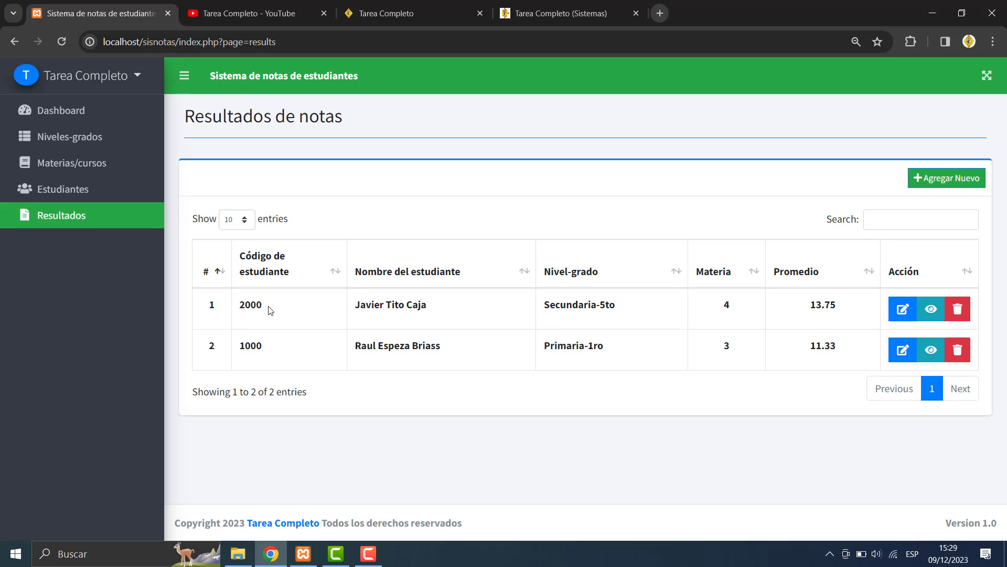
- Select student code 2000 in the results list and open the Tarea Completo account dropdown
double_click(239, 316)
left_click(263, 347)
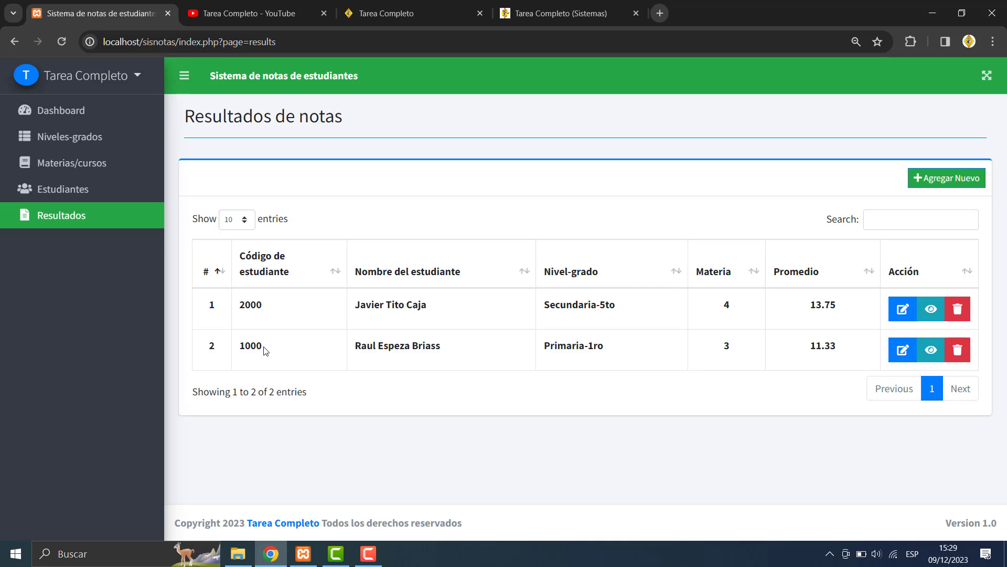
double_click(257, 305)
left_click(138, 78)
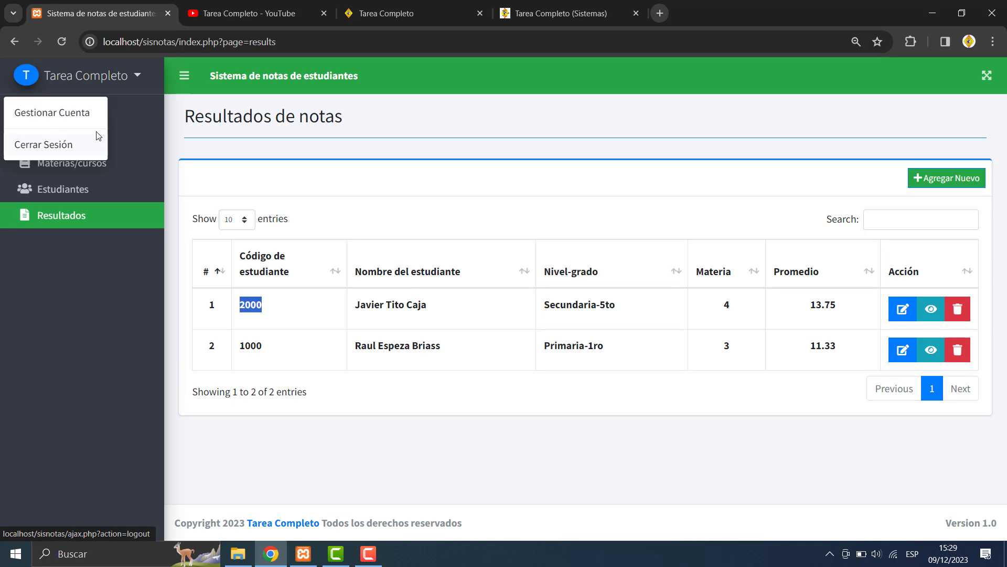
left_click(63, 114)
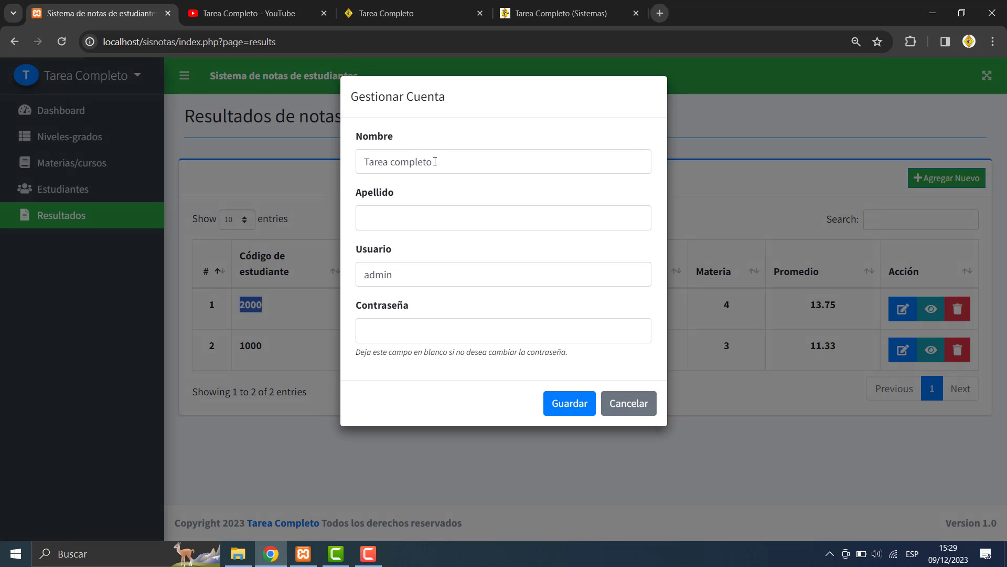
left_click(461, 162)
left_click(419, 224)
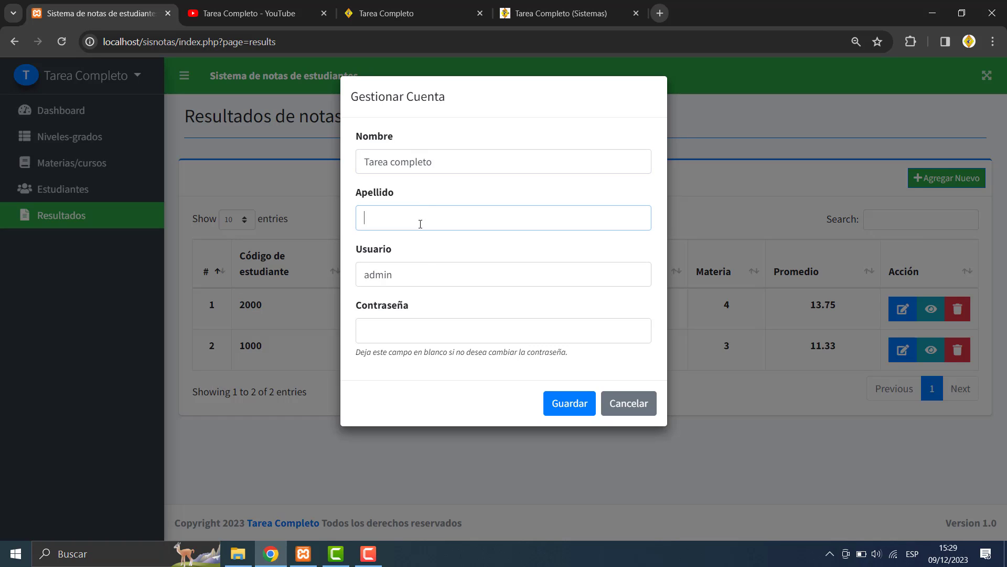
left_click(422, 269)
left_click(402, 322)
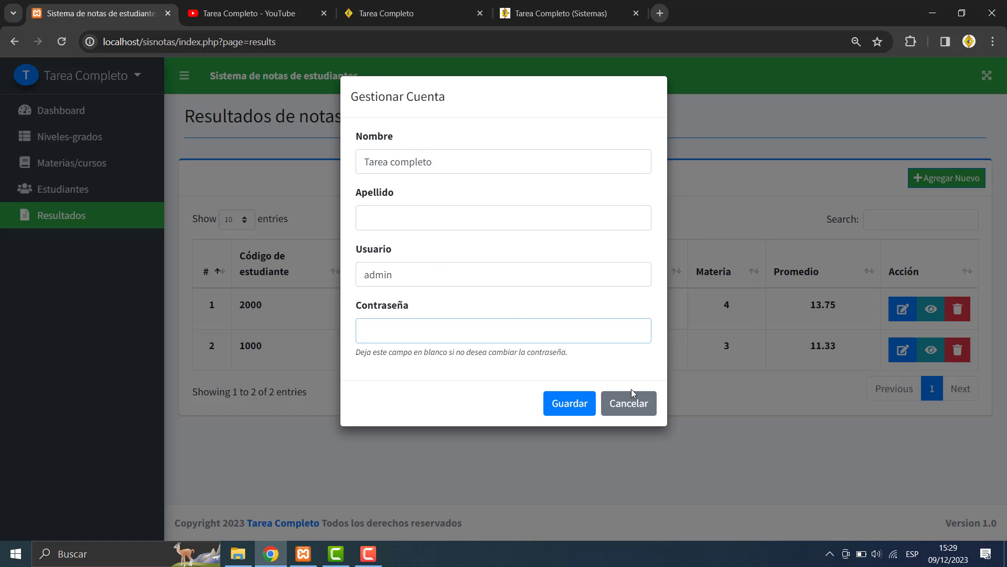
left_click(649, 406)
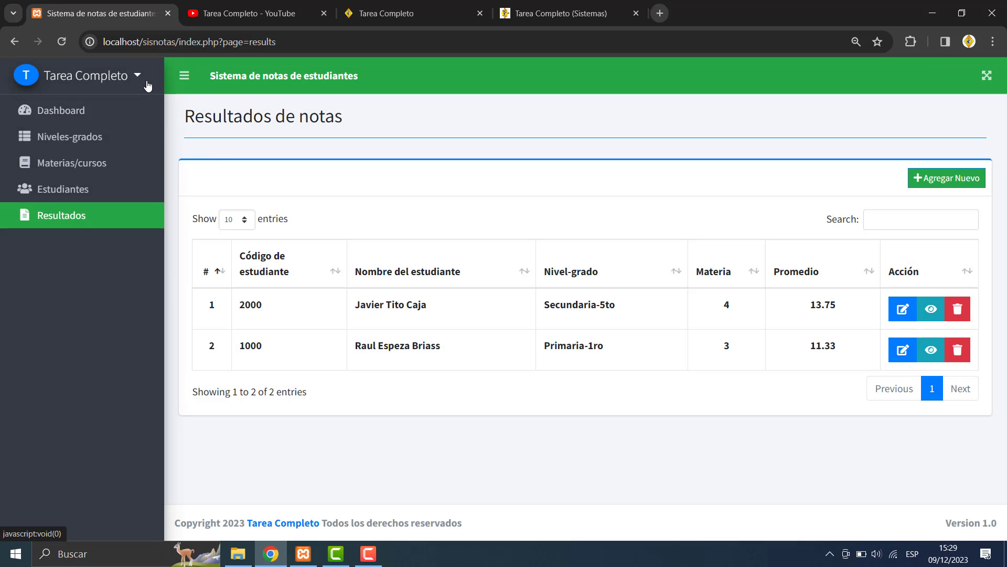
- Log out of the admin account and look up the results for student ID 2000
left_click(134, 79)
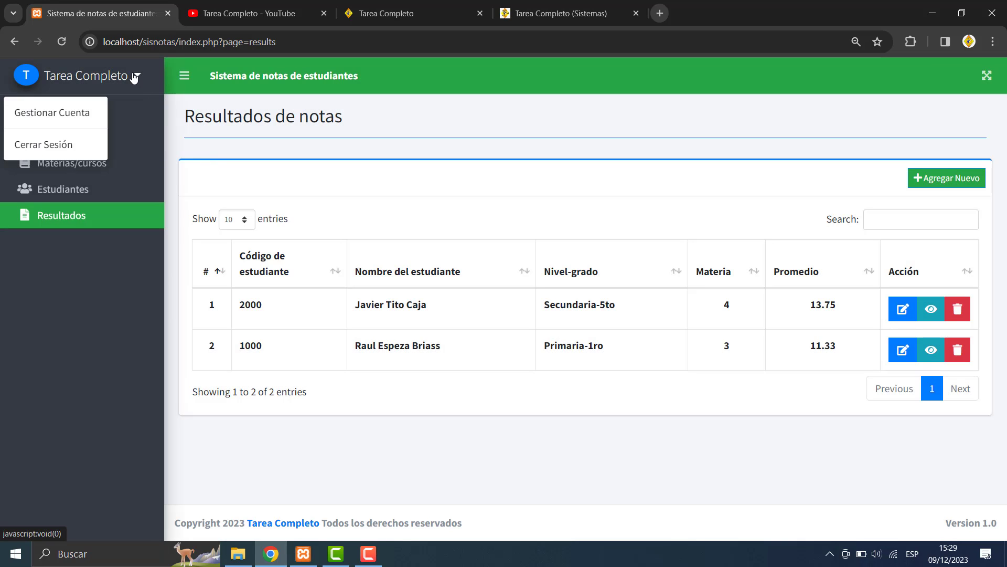
left_click(51, 149)
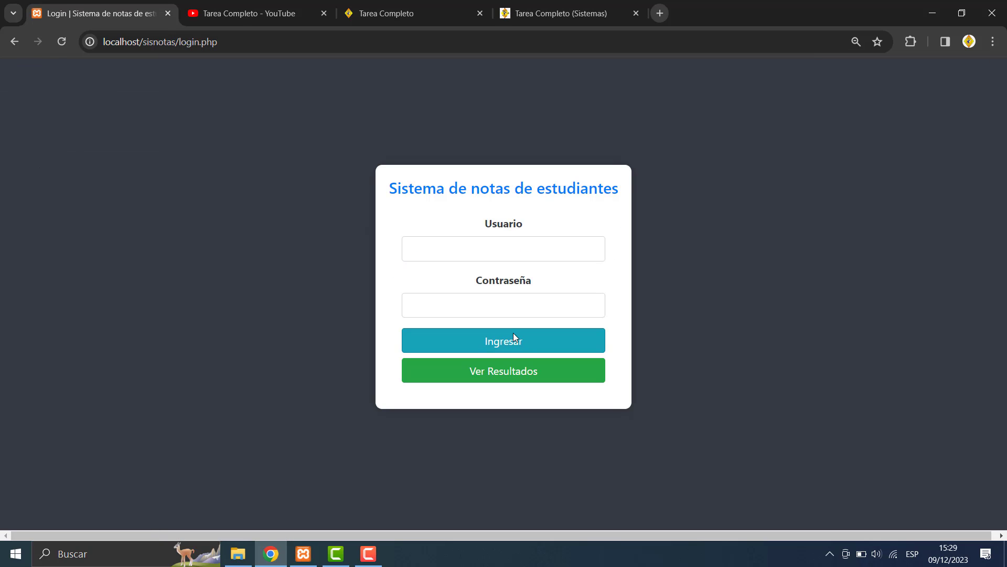
left_click(520, 377)
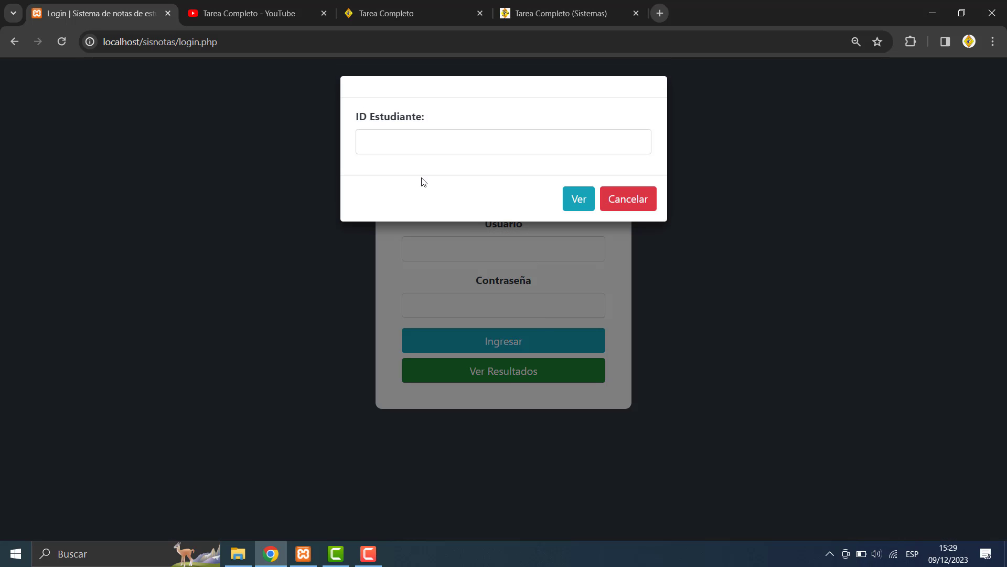
left_click(394, 141)
type("2000")
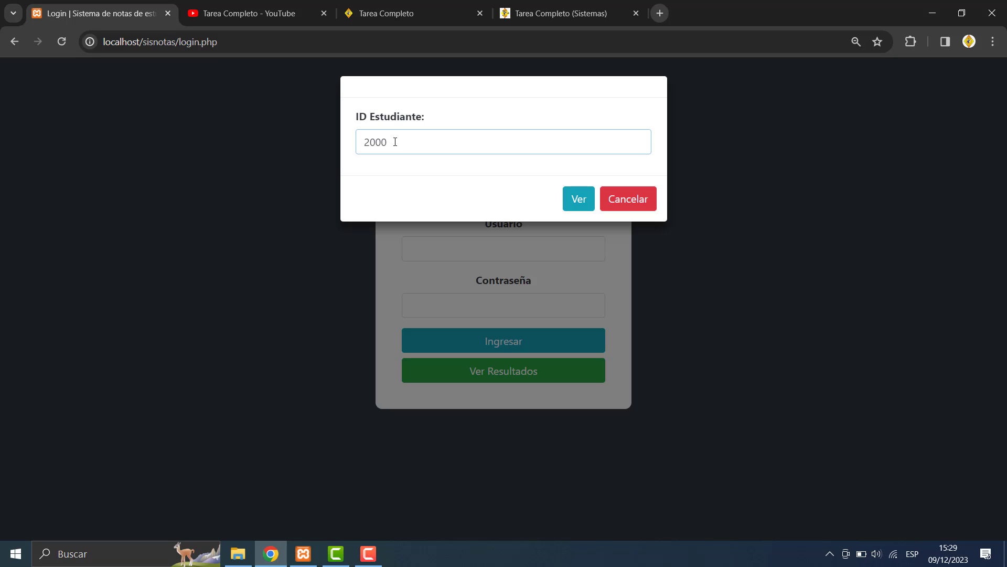
left_click(582, 203)
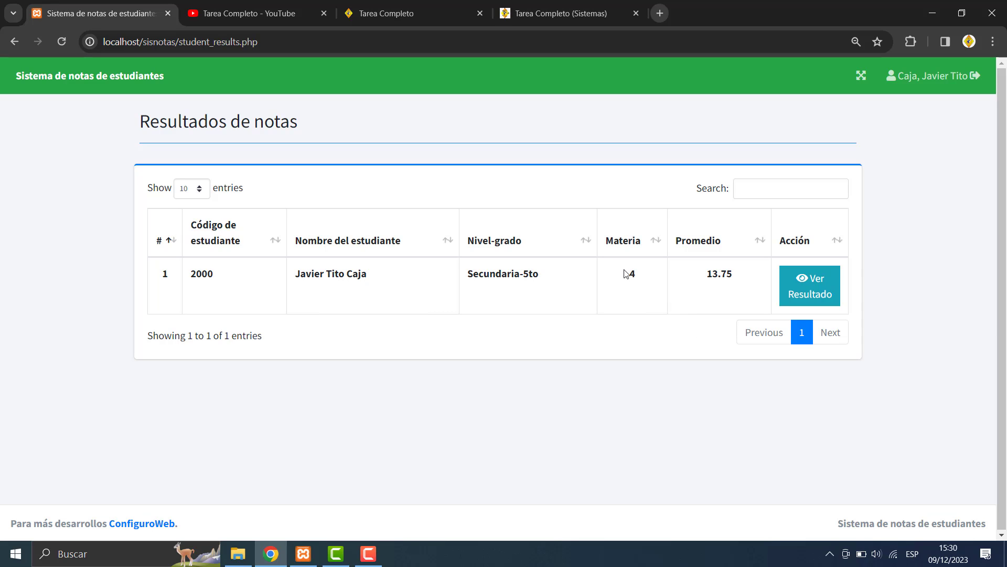
left_click_drag(623, 273, 633, 275)
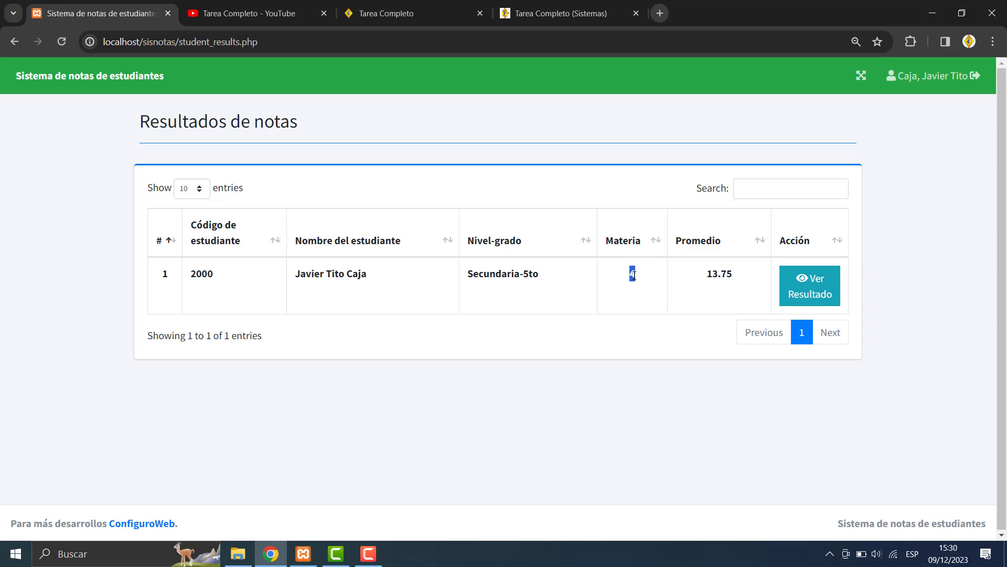
left_click(742, 280)
left_click(807, 293)
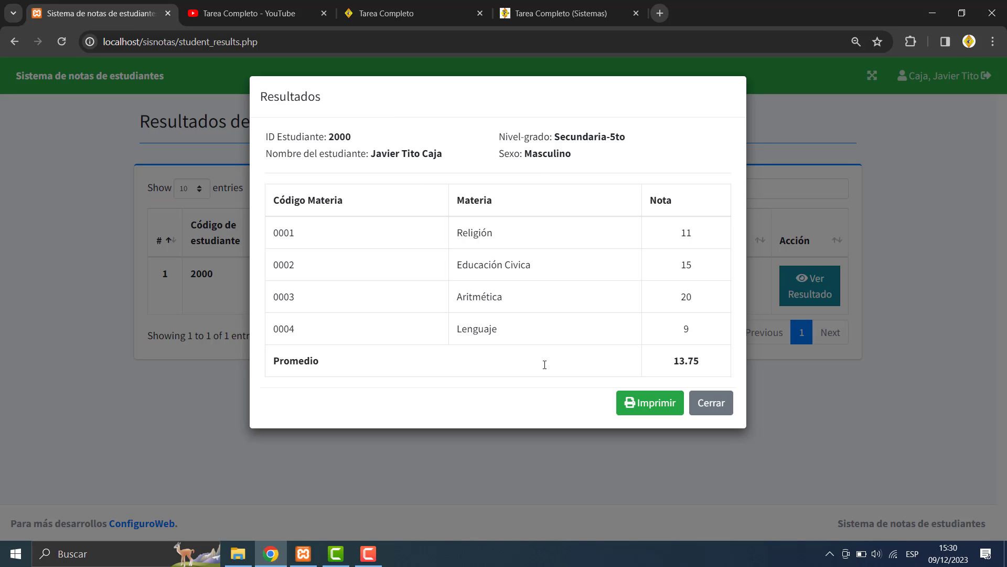
left_click(641, 404)
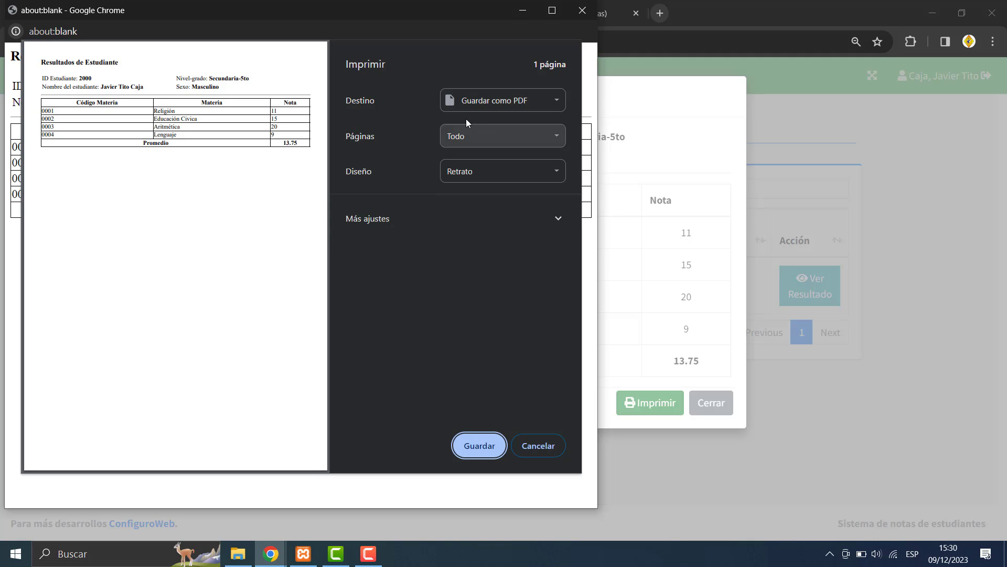
left_click(582, 10)
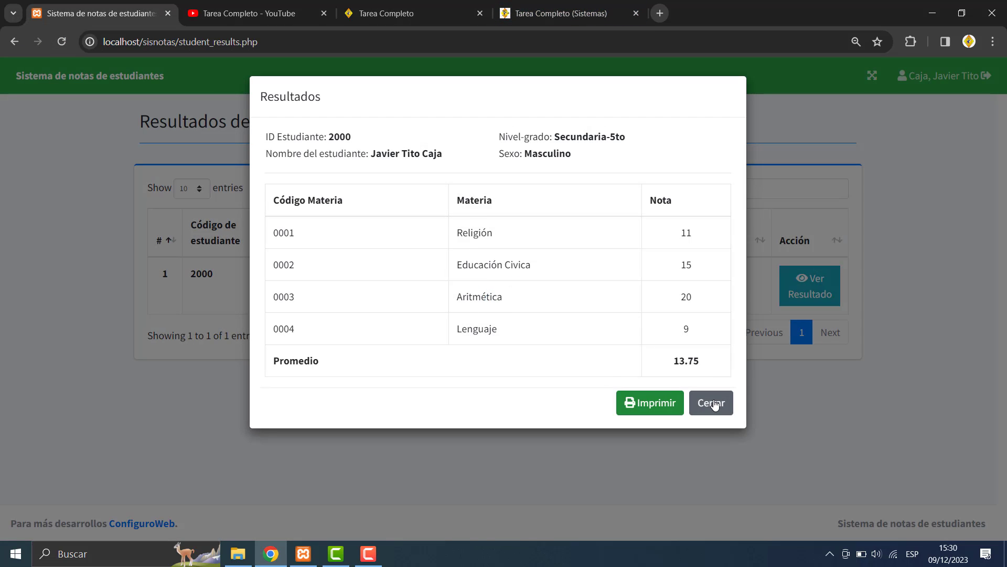
left_click(713, 403)
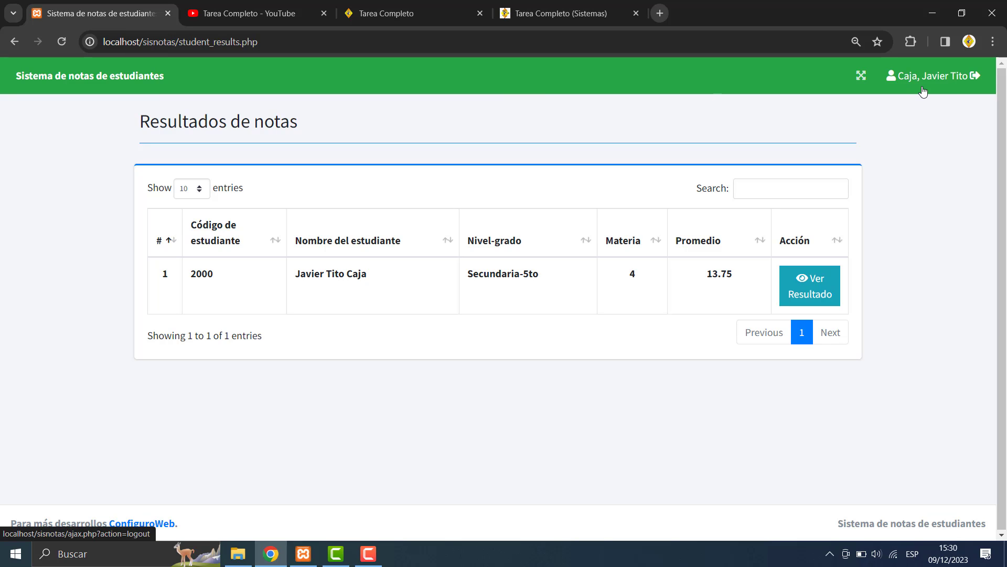
- Log the student out, then open and cancel the Ver Resultados lookup on the login page
left_click(974, 76)
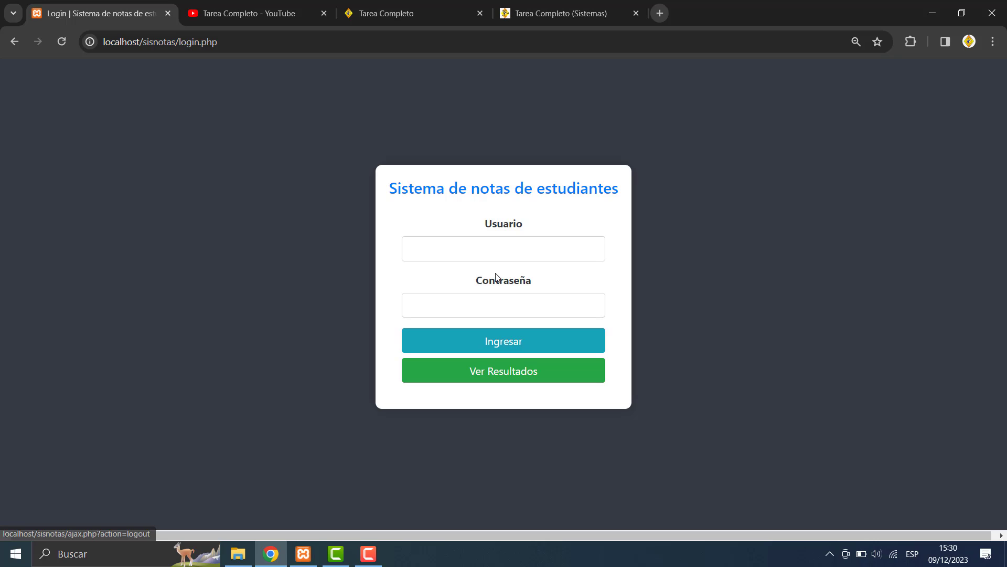
left_click(480, 254)
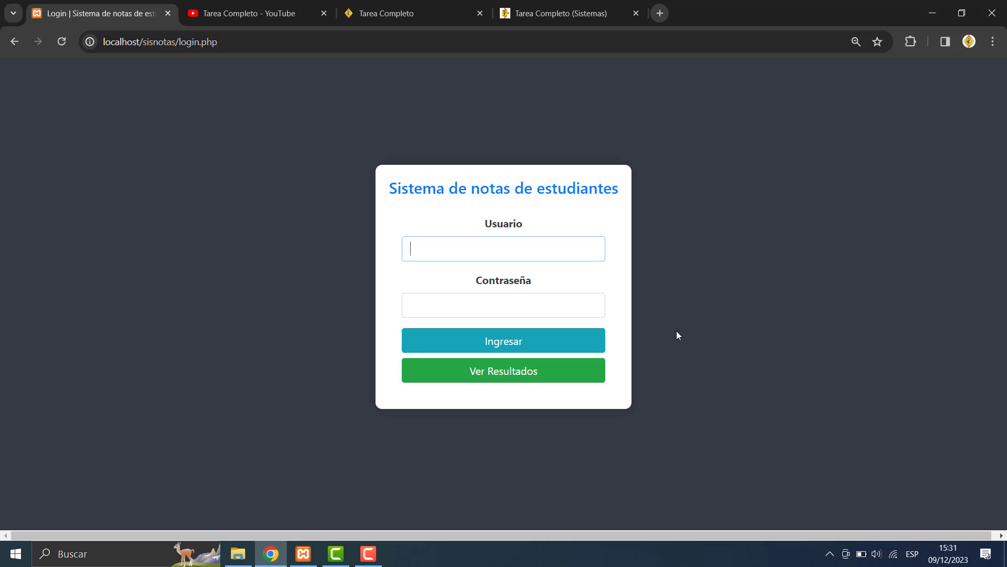
left_click(555, 373)
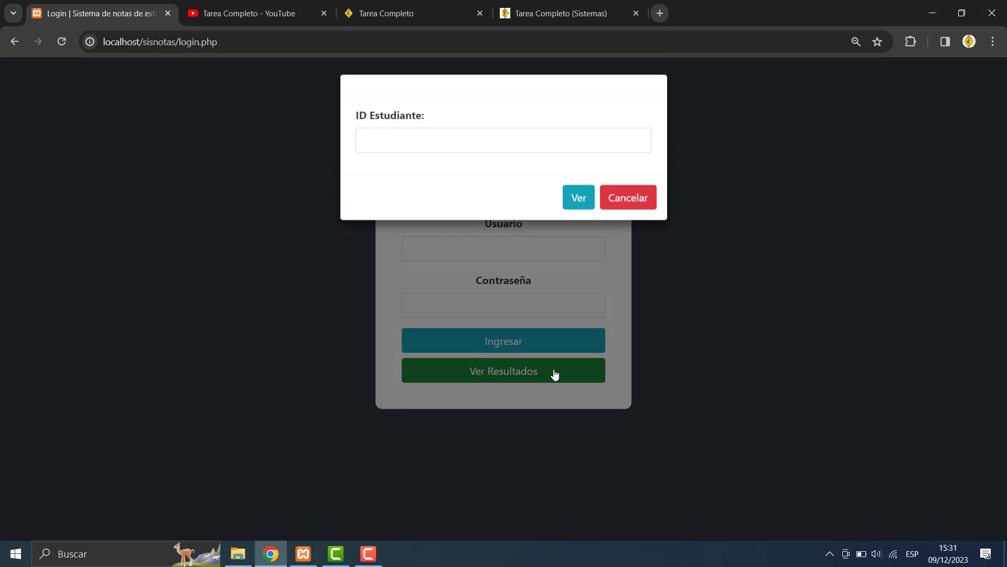
left_click(636, 199)
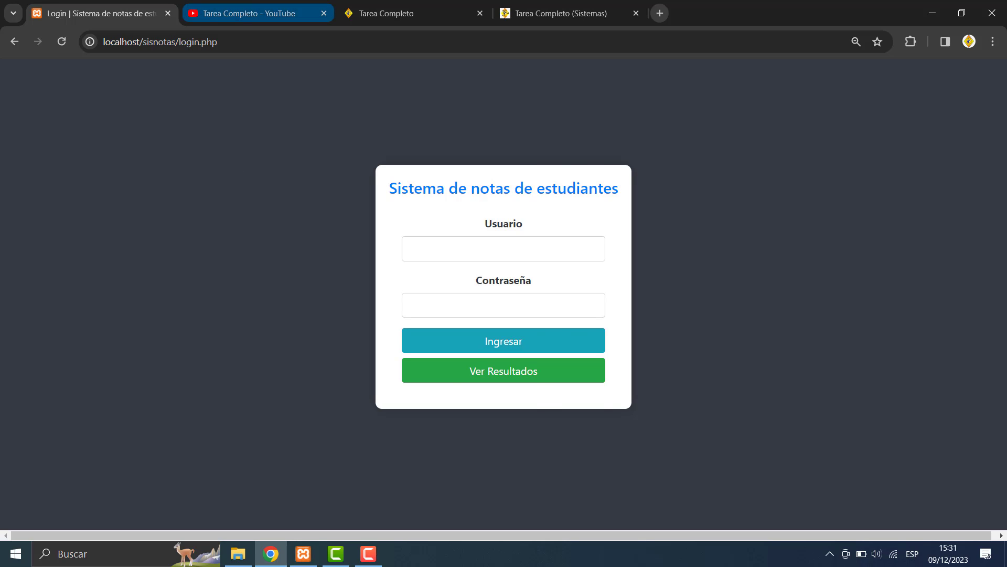
- Browse the Tarea Completo YouTube channel's Videos grid, then go to the Tarea Completo (Sistemas) blog
left_click(249, 13)
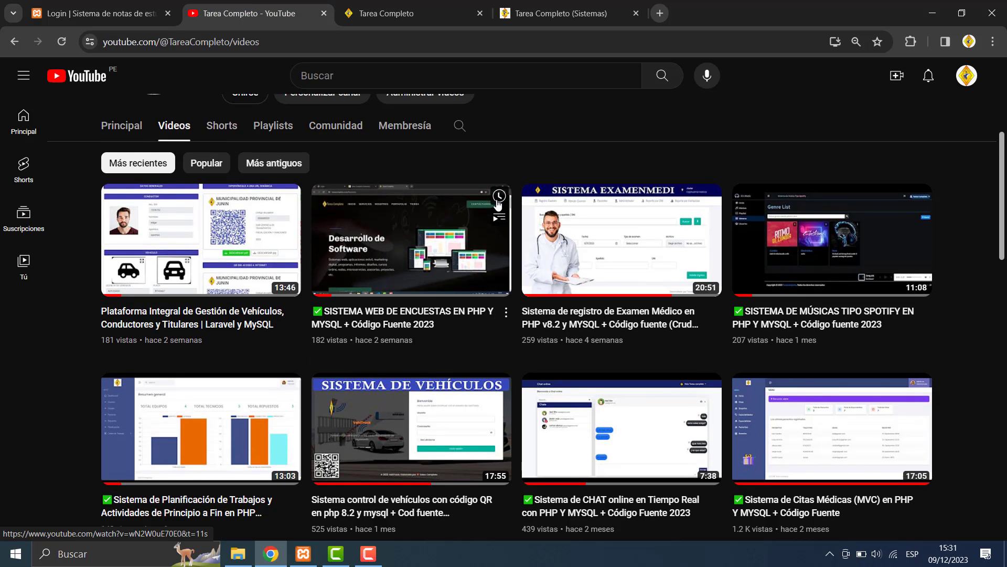
scroll(498, 205, "up", 5)
scroll(498, 205, "down", 5)
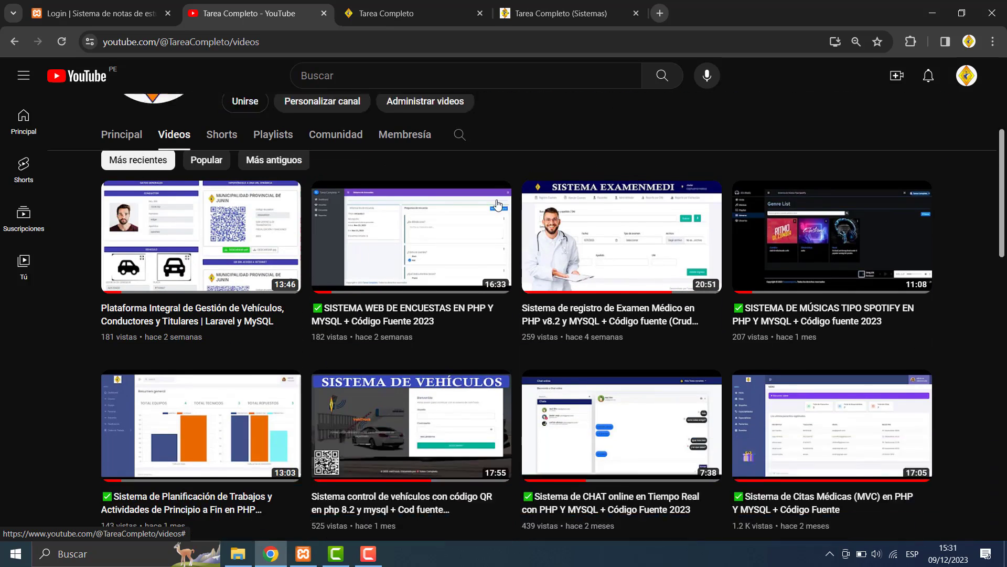
scroll(498, 204, "down", 6)
scroll(498, 205, "up", 5)
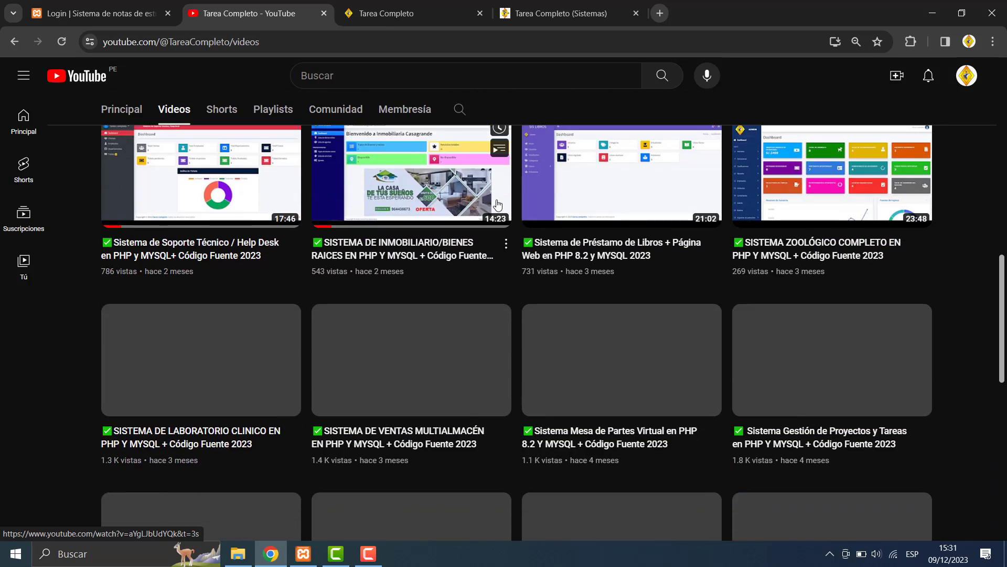
scroll(498, 205, "up", 6)
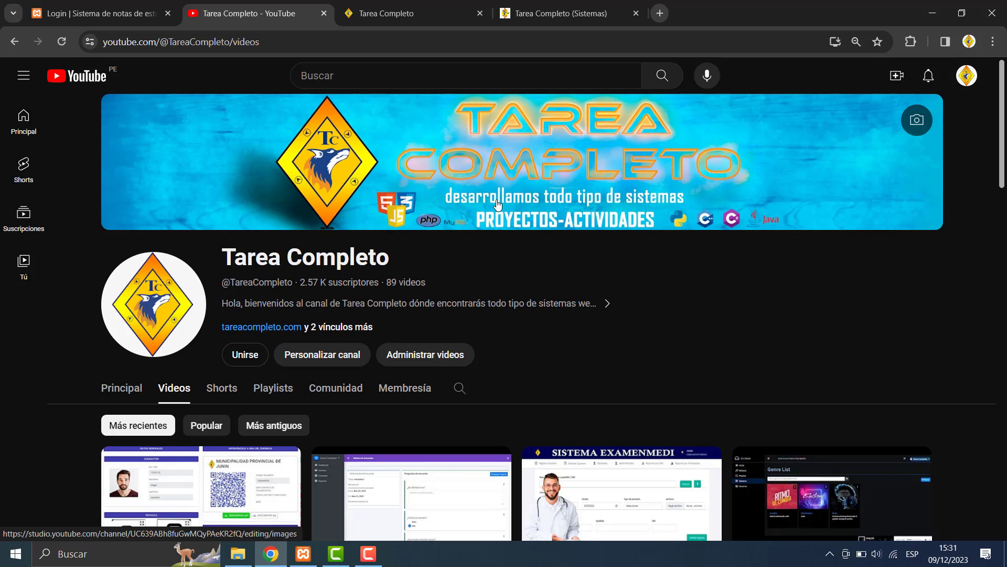
scroll(498, 205, "down", 12)
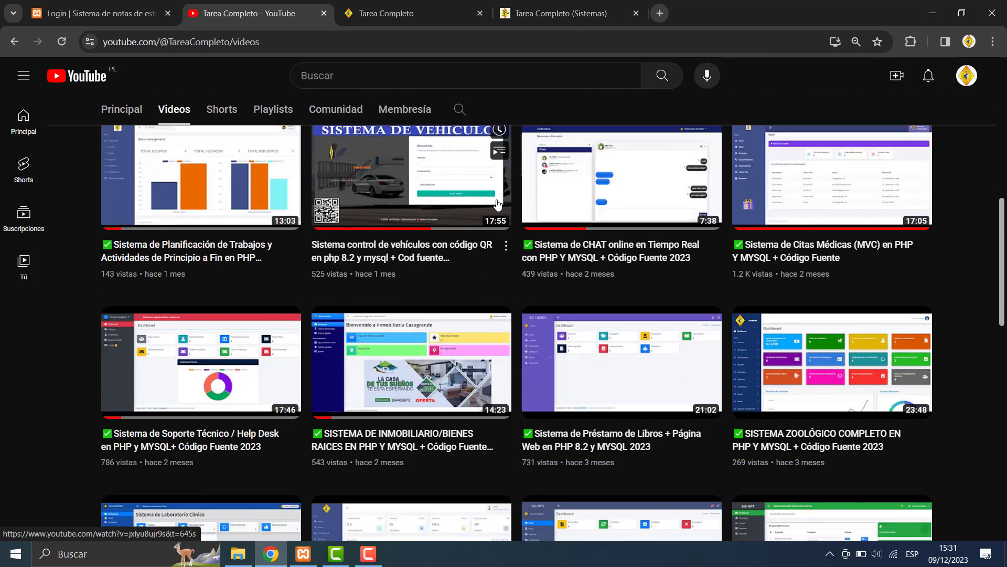
scroll(498, 204, "down", 6)
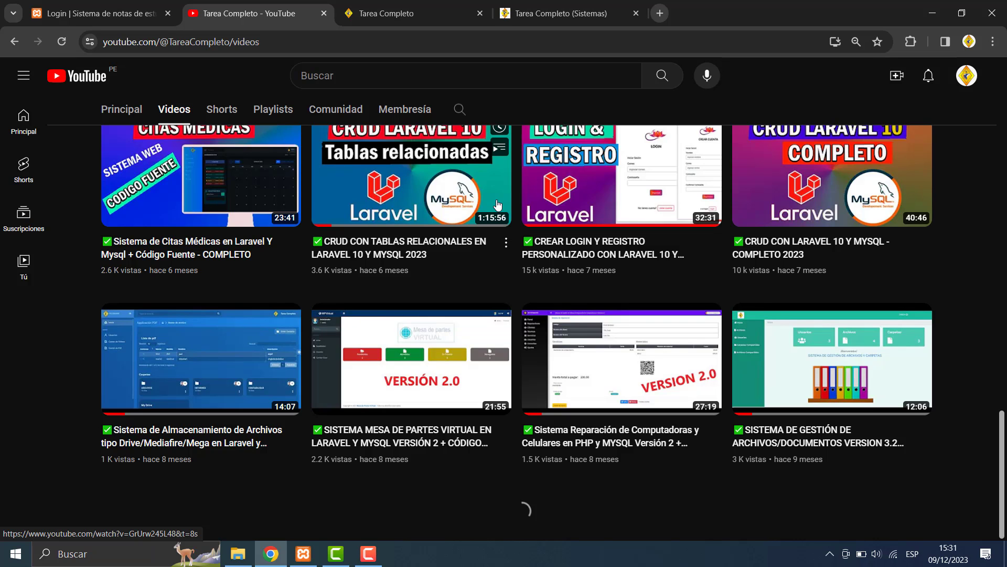
scroll(498, 204, "up", 20)
scroll(498, 204, "down", 2)
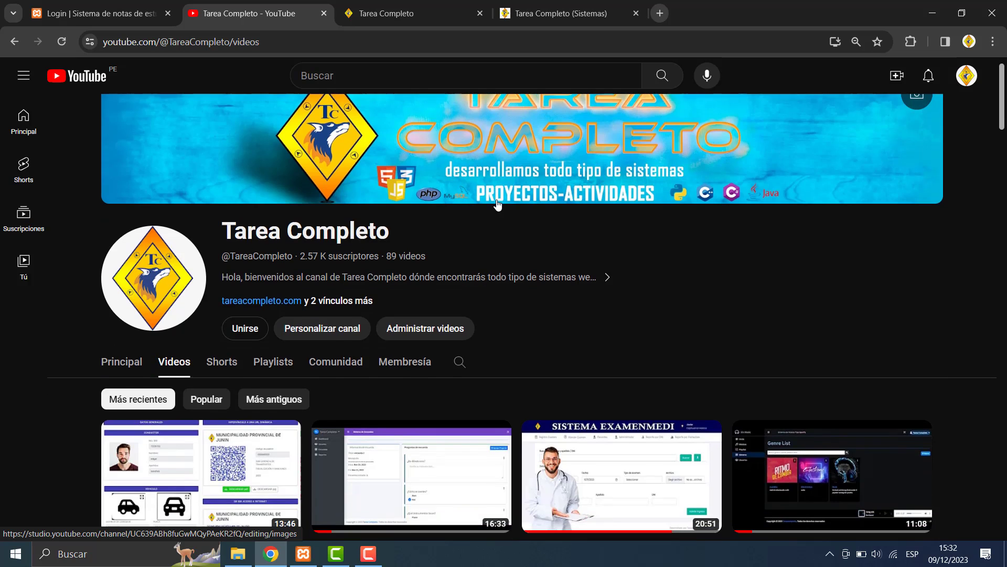
scroll(498, 205, "down", 6)
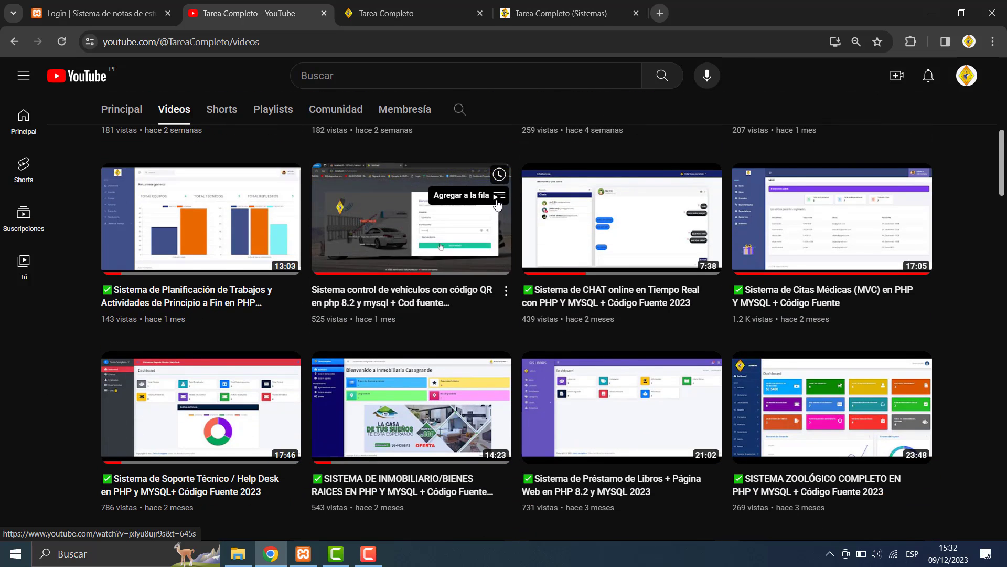
scroll(498, 205, "up", 9)
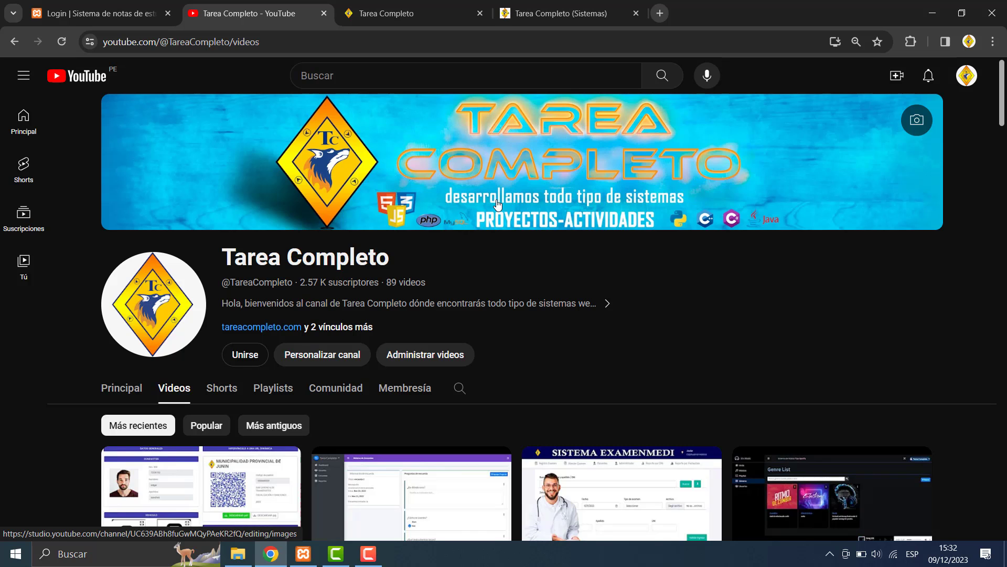
left_click(539, 10)
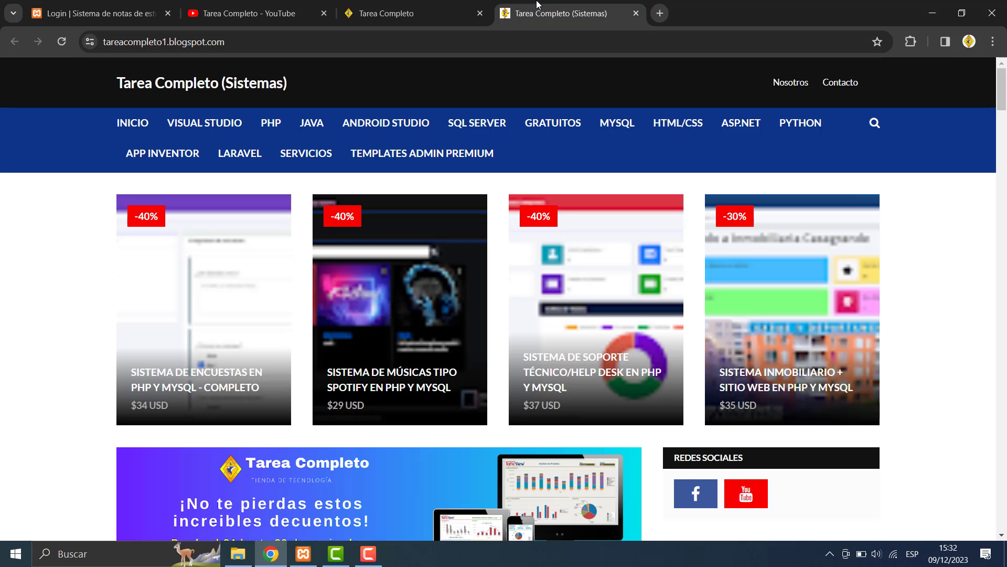